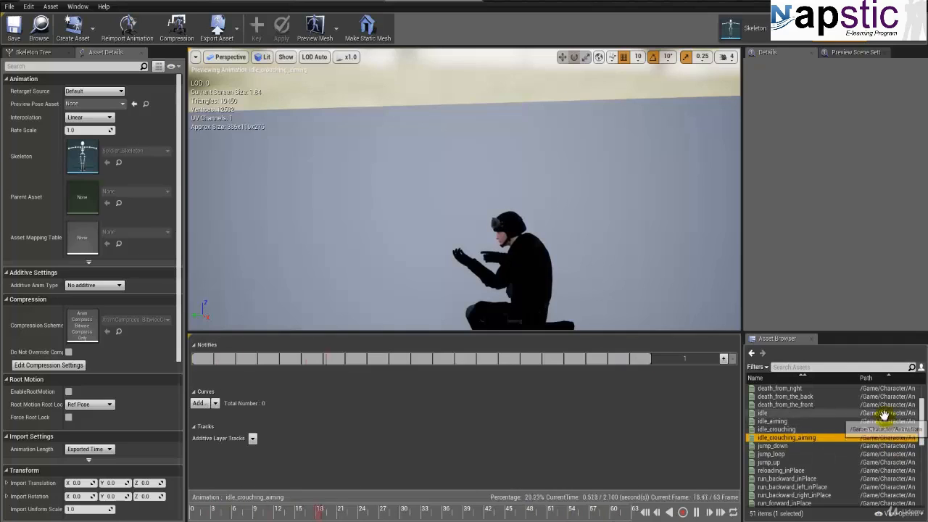
Preview the soldier's idle, crouching_turn_90_left, death_from_right and death_from_back_headshot animations and look through the remaining animation assets.
left_click(884, 412)
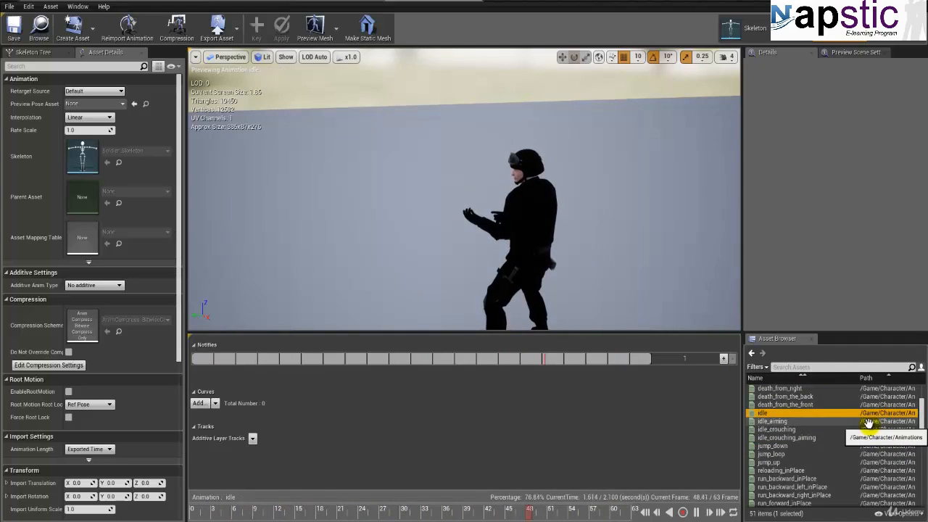
scroll(868, 423, "up", 3)
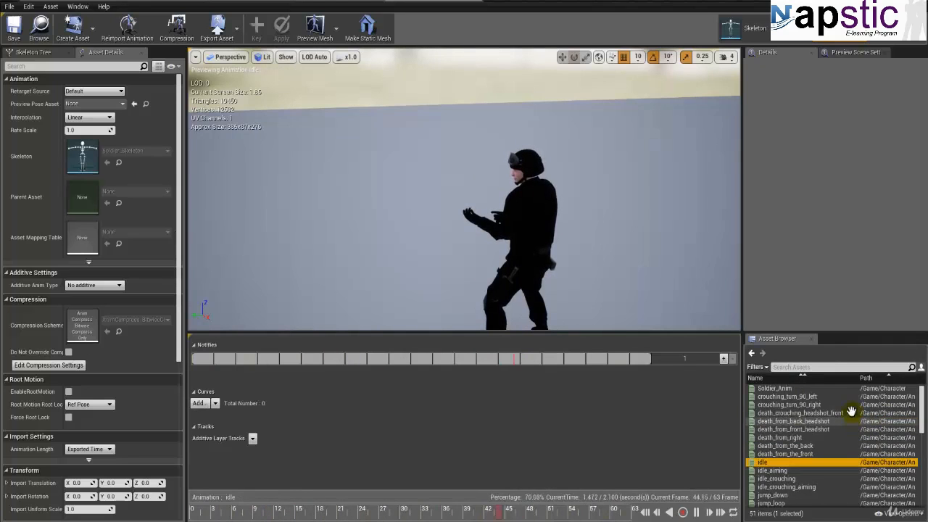
left_click(885, 398)
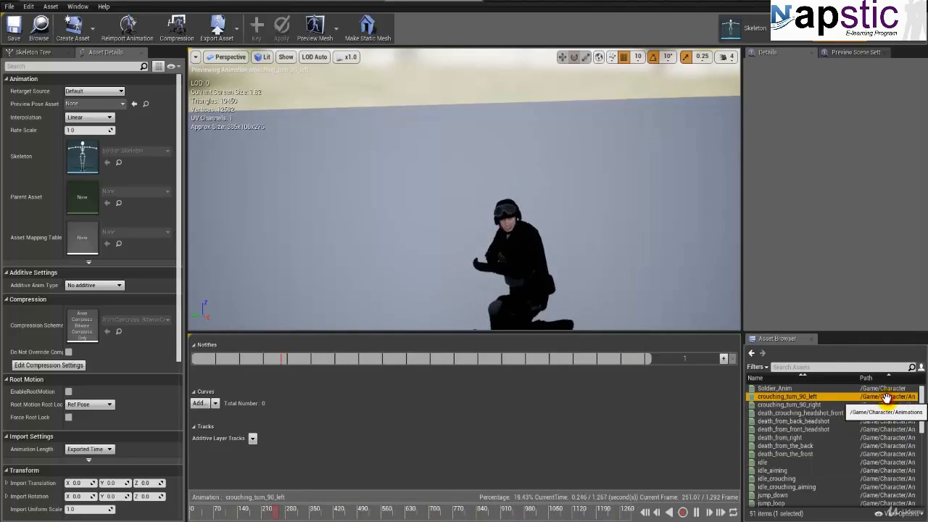
mouse_move(600, 261)
right_mouse_down()
mouse_move(603, 271)
mouse_move(600, 261)
right_mouse_up()
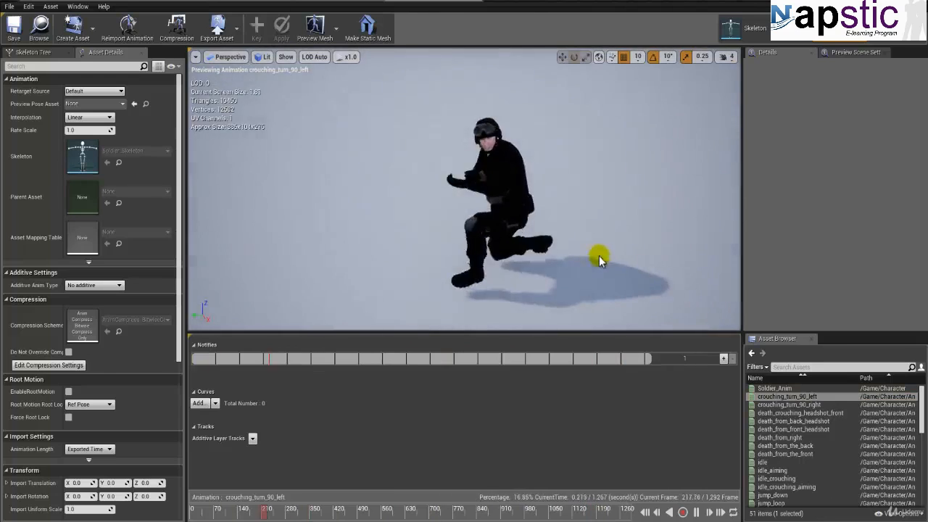
left_click(889, 440)
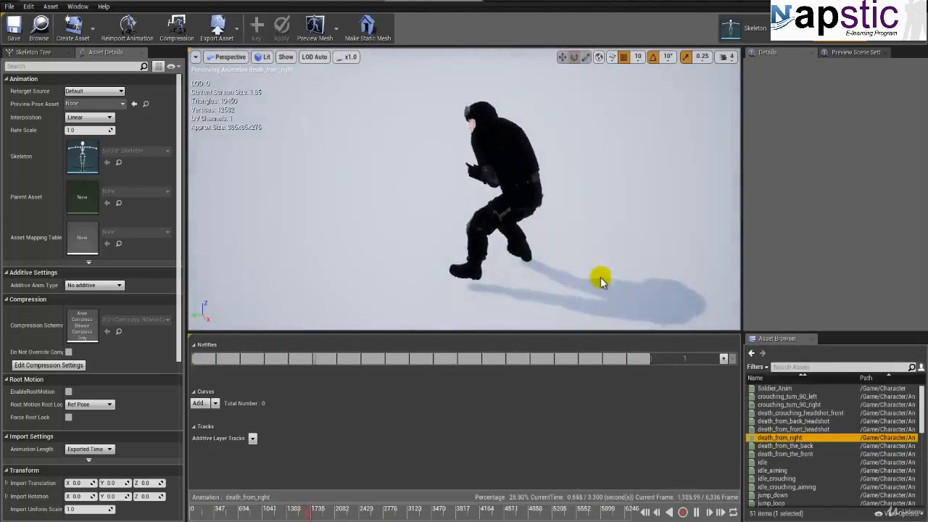
left_click(898, 422)
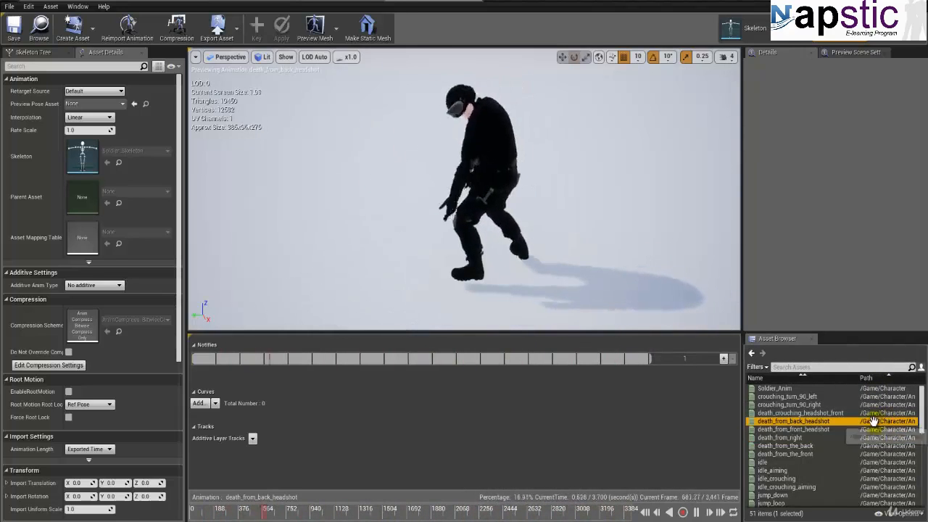
scroll(873, 418, "down", 2)
scroll(873, 420, "down", 6)
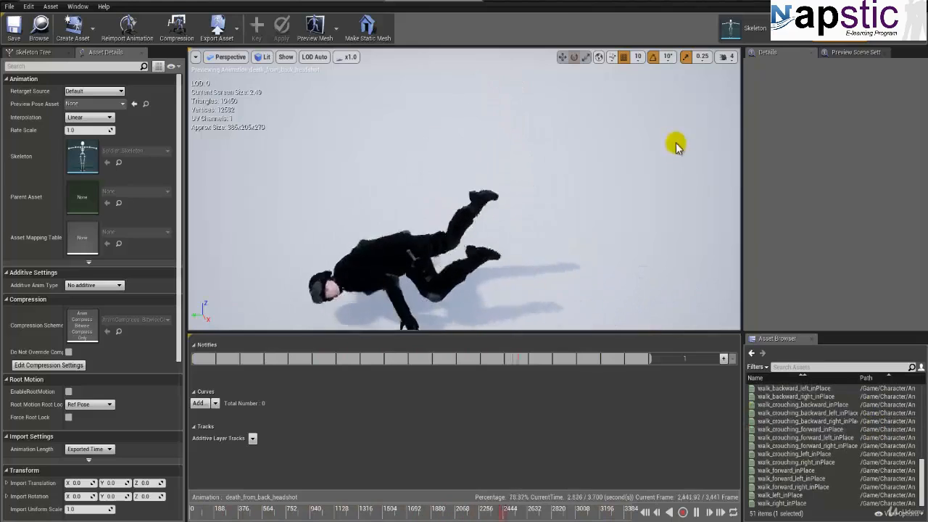
Return to the level editor and create a folder named SkeletalMeshes inside the Character folder.
left_click(471, 6)
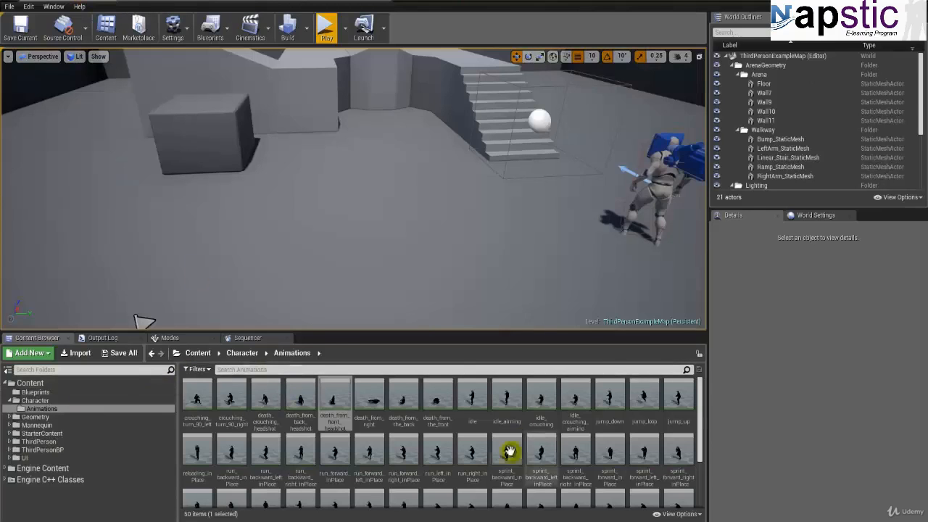
scroll(500, 449, "down", 3)
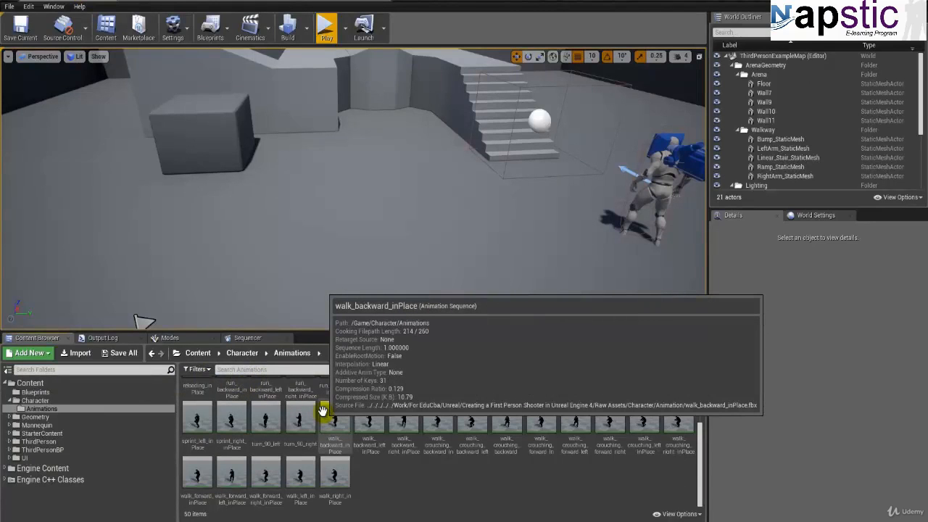
left_click(246, 353)
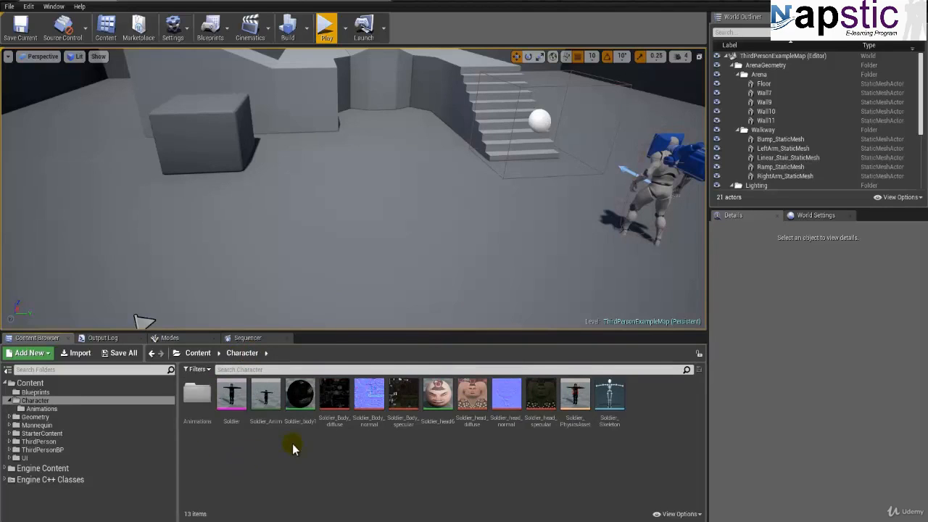
right_click(260, 445)
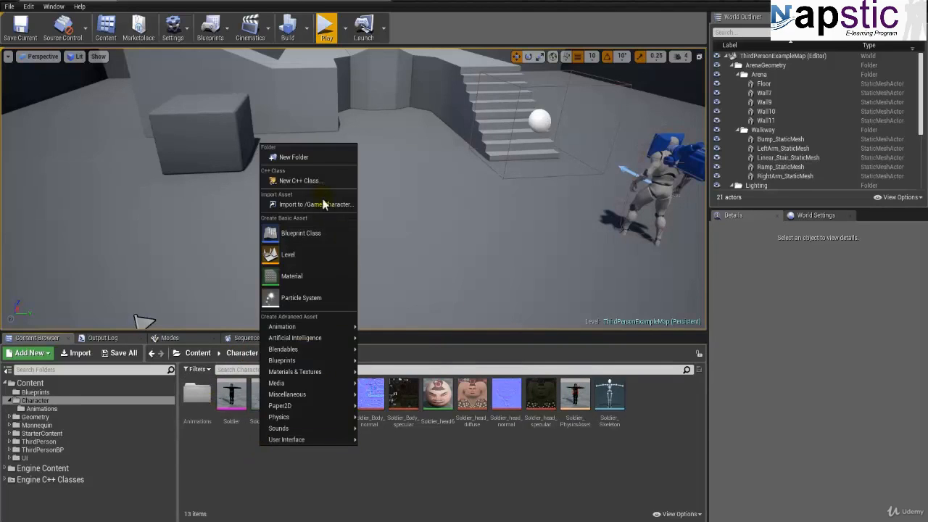
left_click(312, 158)
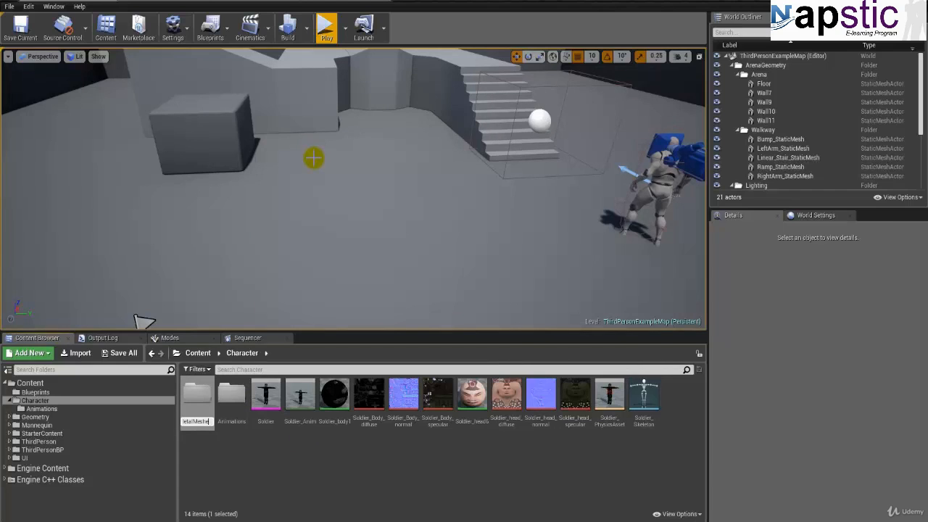
type("SkeletalMeshes")
key("Return")
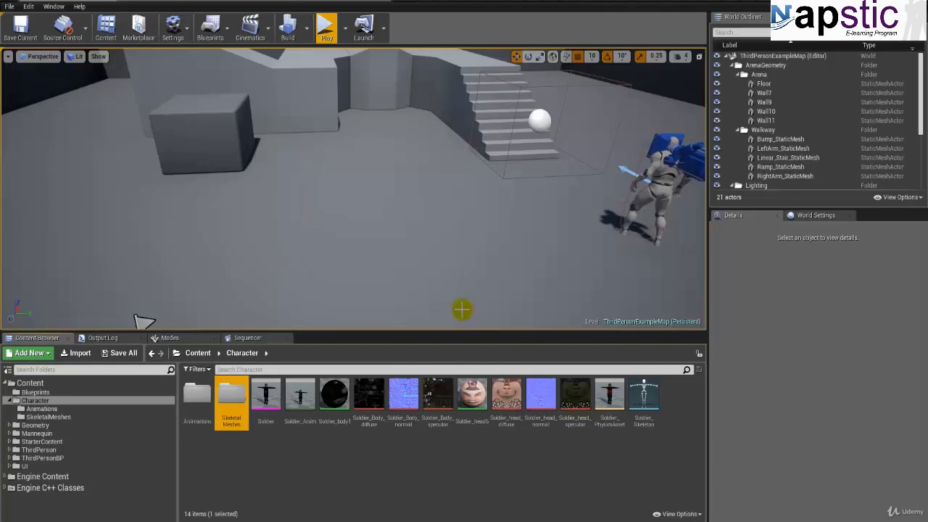
Move the Soldier skeletal mesh from the Character folder into the SkeletalMeshes folder.
left_click(266, 397)
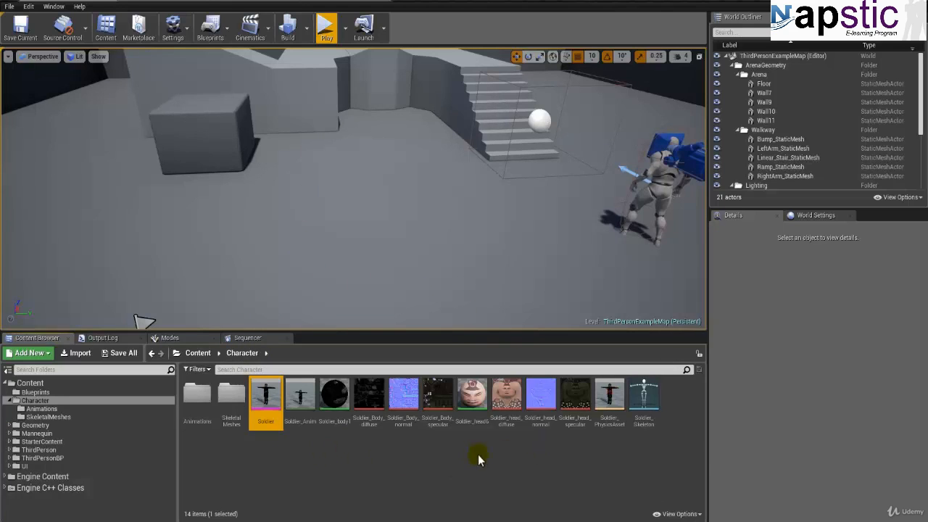
left_click_drag(264, 410, 226, 413)
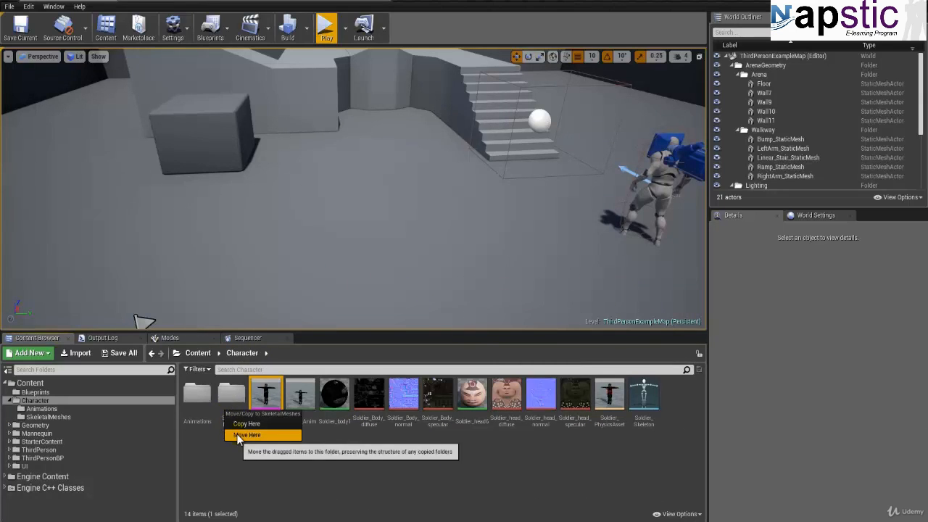
left_click(237, 437)
Create a PhysicsAssets folder inside Character and move the Soldier_PhysicsAsset into it.
right_click(250, 455)
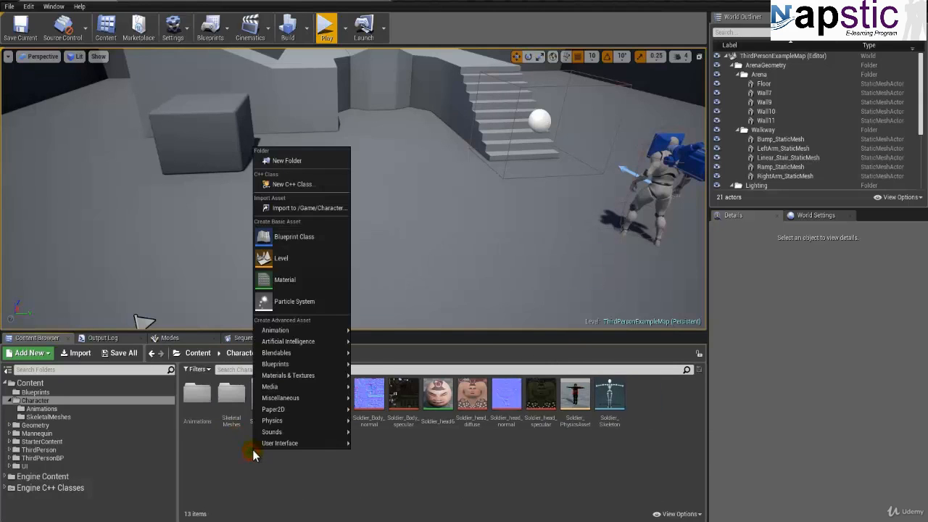
left_click(294, 159)
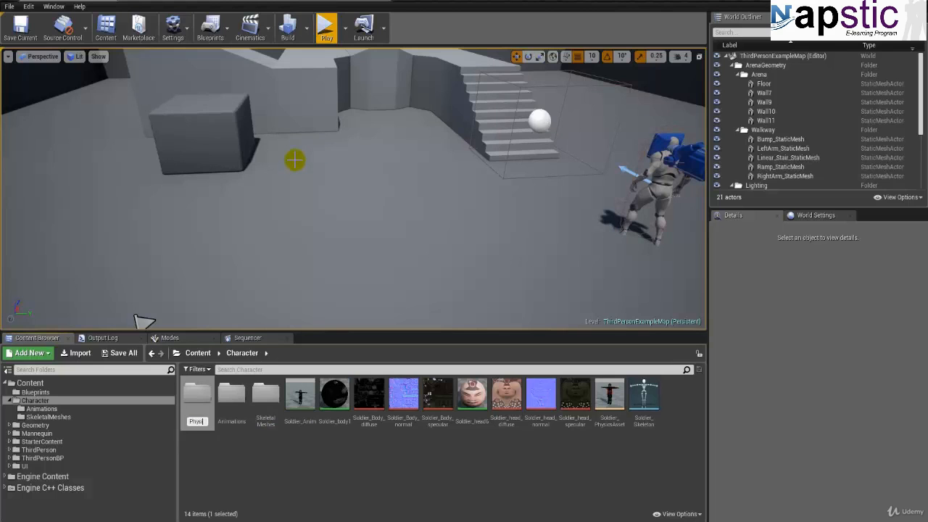
type("PhysicsAssets")
key("Return")
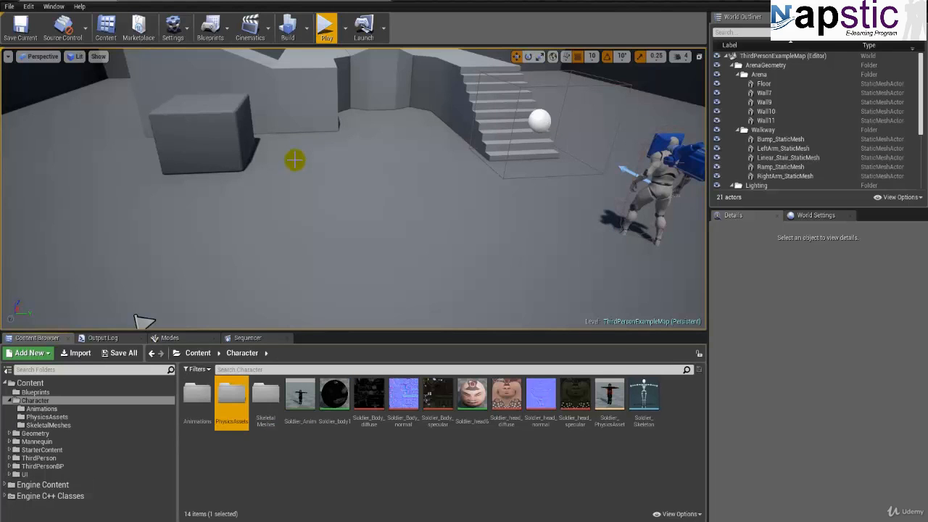
left_click_drag(608, 395, 228, 410)
left_click(240, 433)
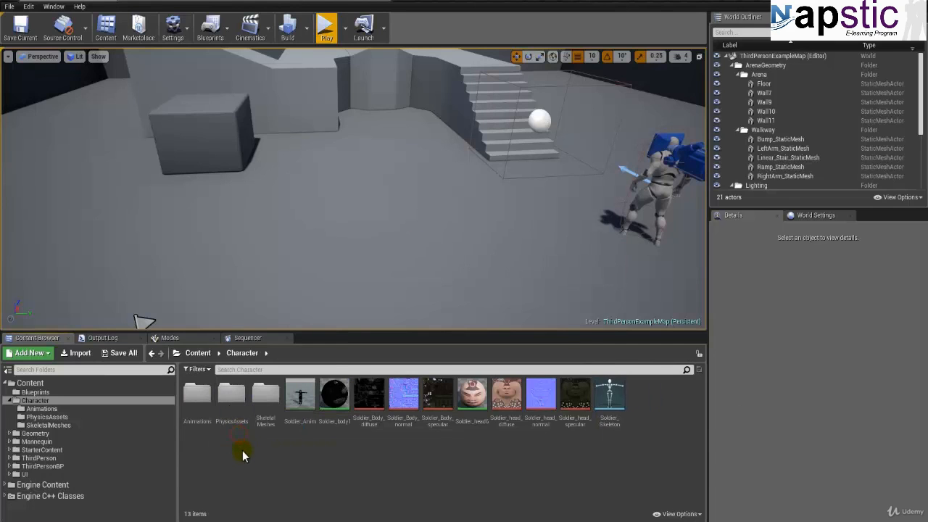
Create a folder named Skeleton inside the Character folder.
right_click(241, 456)
left_click(272, 160)
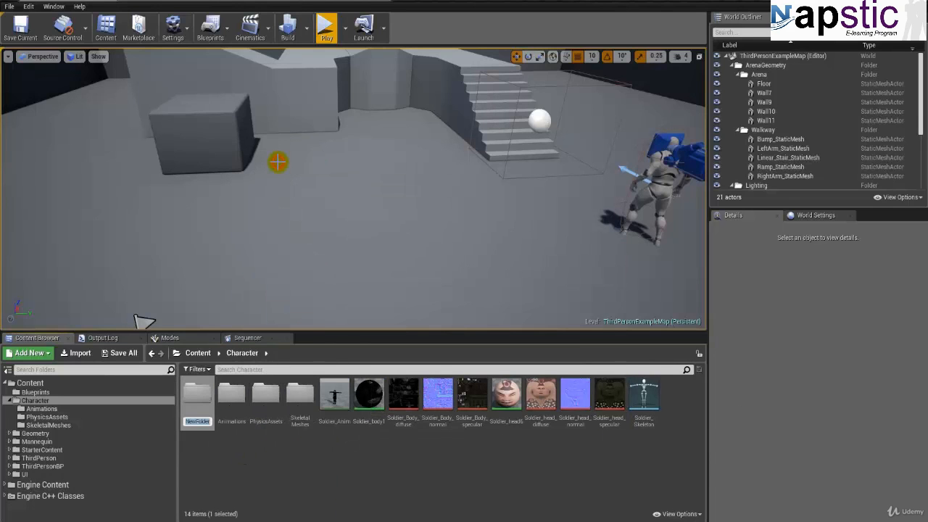
type("Skeleton")
key("Return")
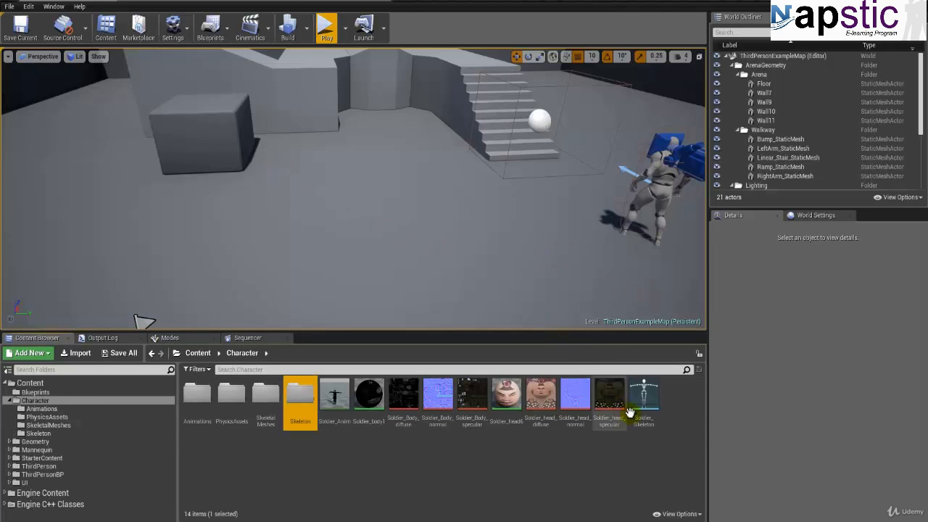
Move Soldier_Skeleton into the Skeleton folder and Soldier_Anim into the Animations folder.
left_click_drag(641, 408, 305, 419)
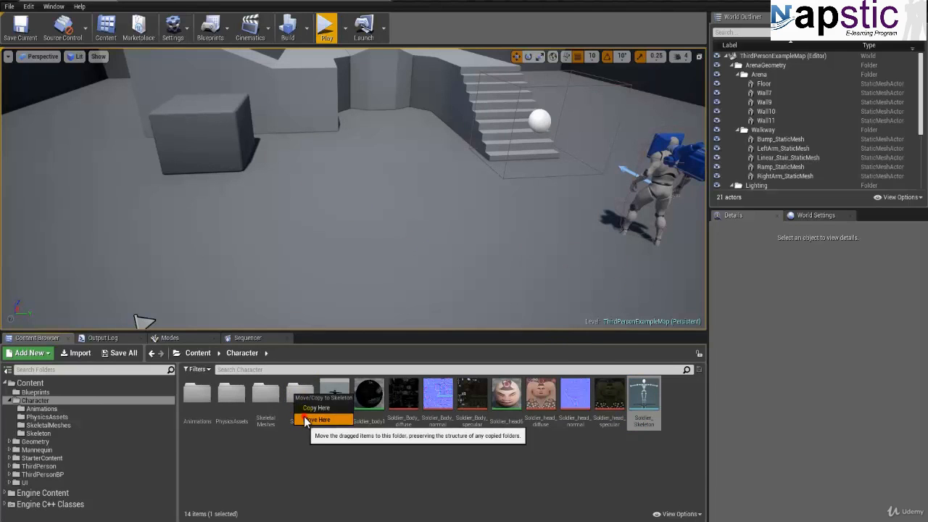
left_click(307, 421)
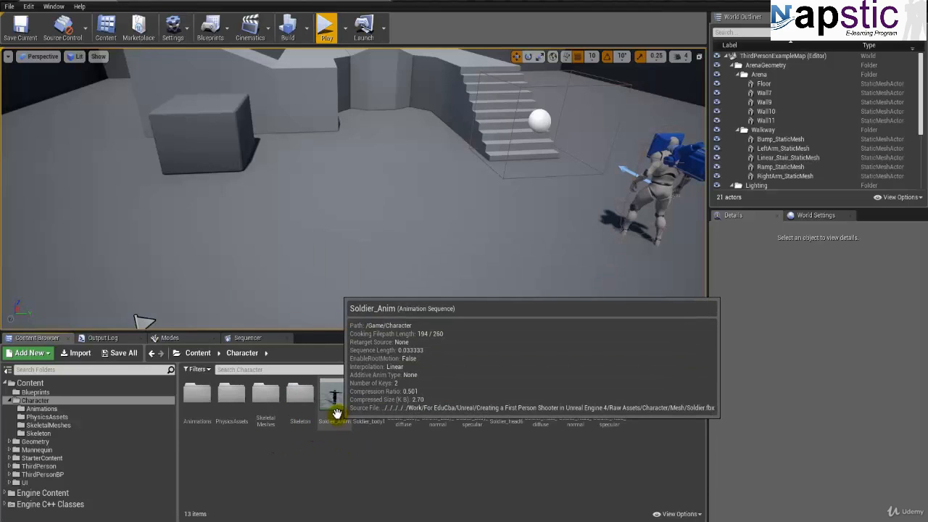
left_click_drag(334, 411, 203, 402)
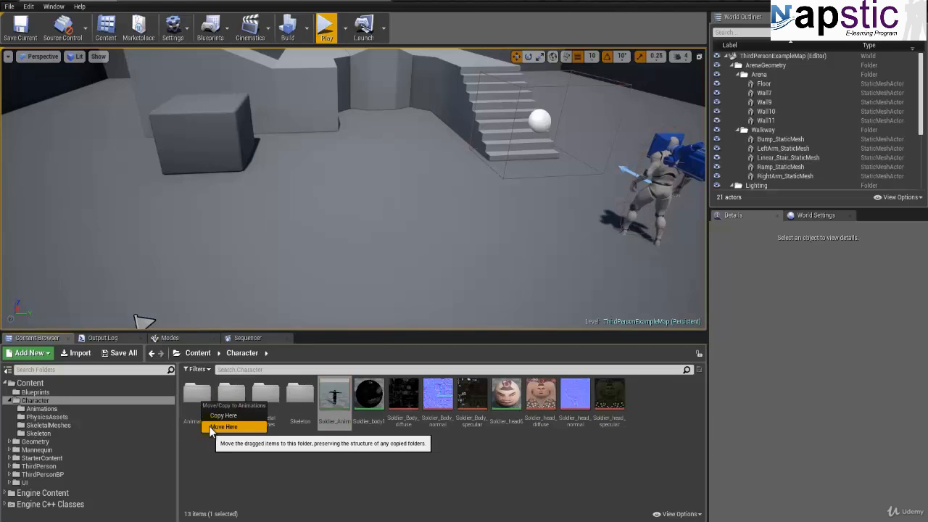
left_click(211, 426)
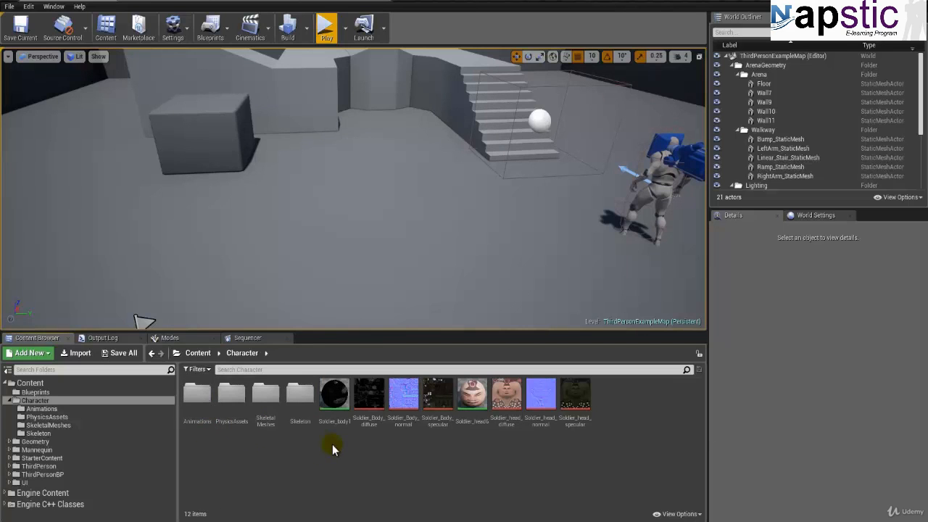
Create a Materials folder inside Character and move the Soldier_body1 material into it.
right_click(304, 448)
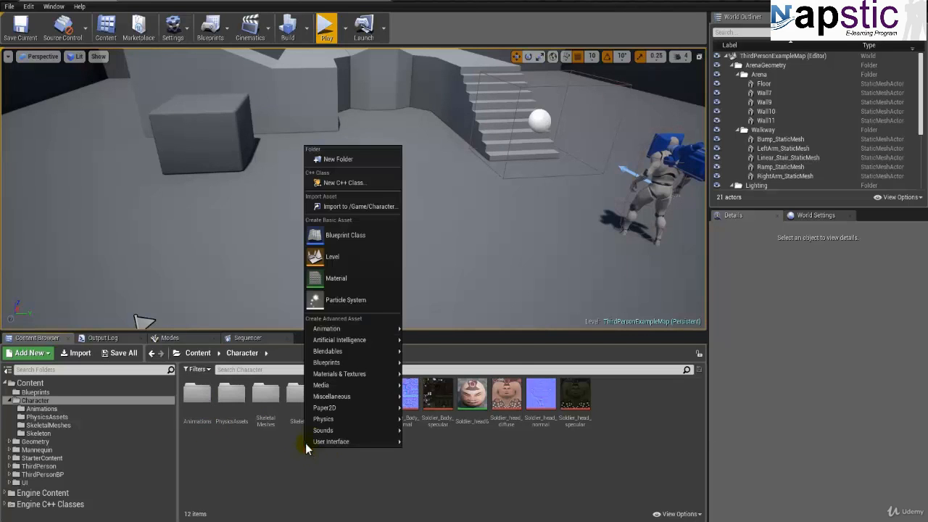
left_click(341, 157)
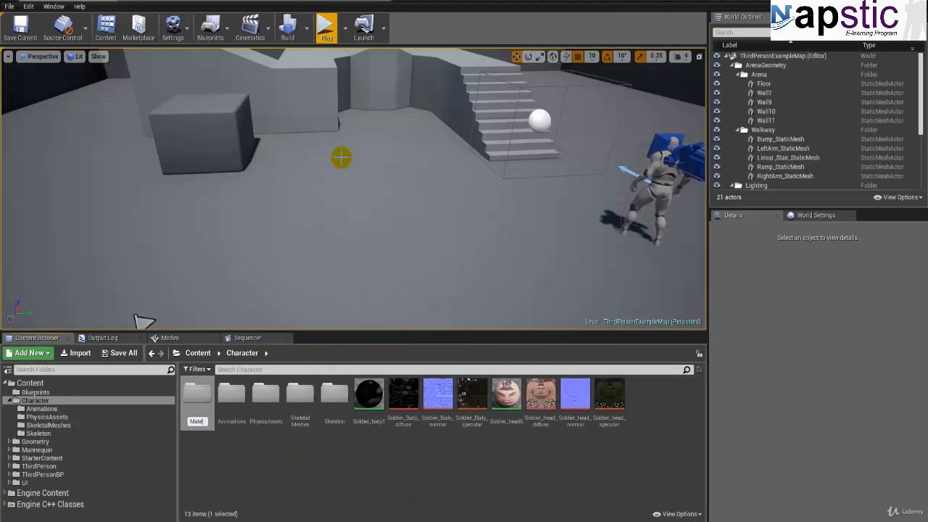
type("Materials")
key("Return")
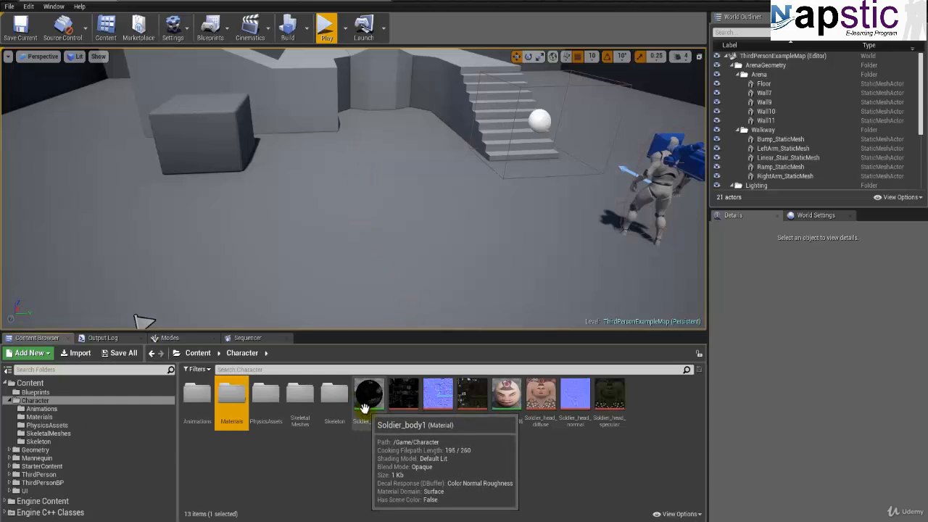
left_click_drag(351, 401, 232, 412)
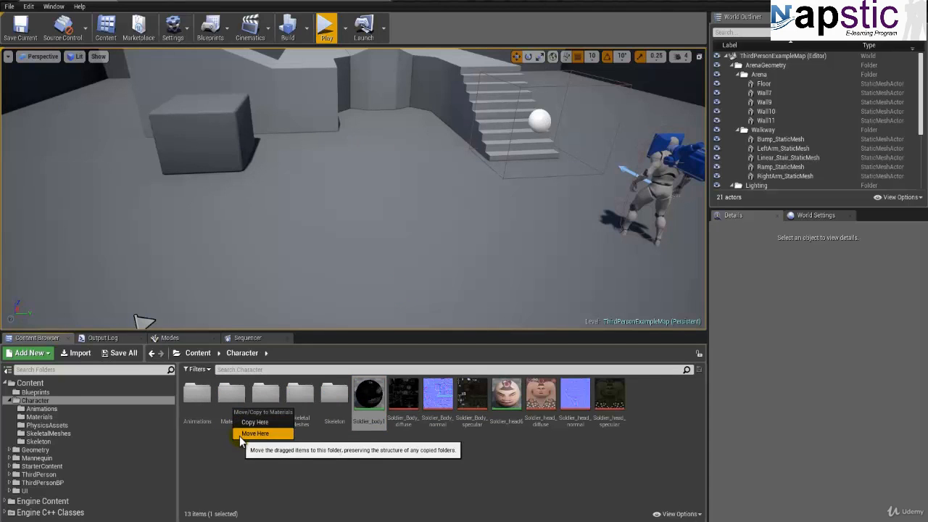
left_click(240, 434)
Open the Materials folder and rename the Soldier_body1 material to M_SoldierBody.
double_click(236, 421)
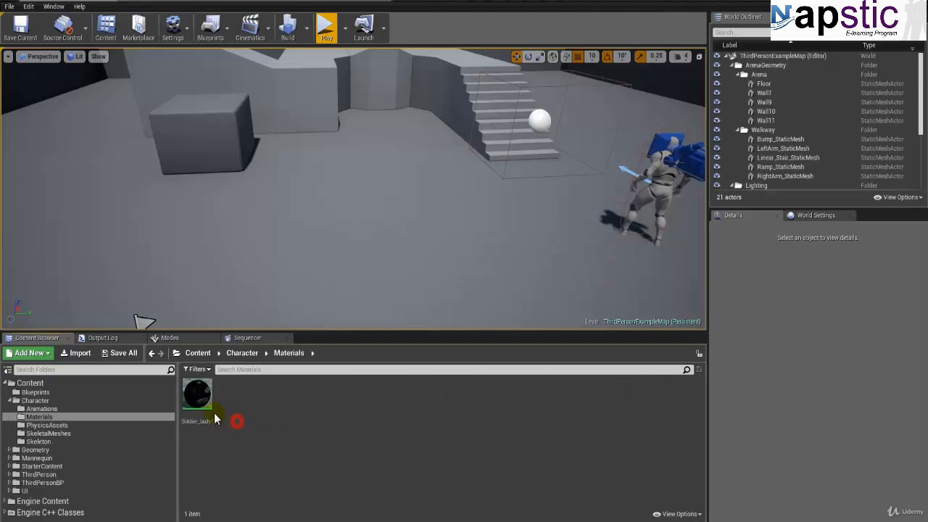
left_click(202, 401)
key("F2")
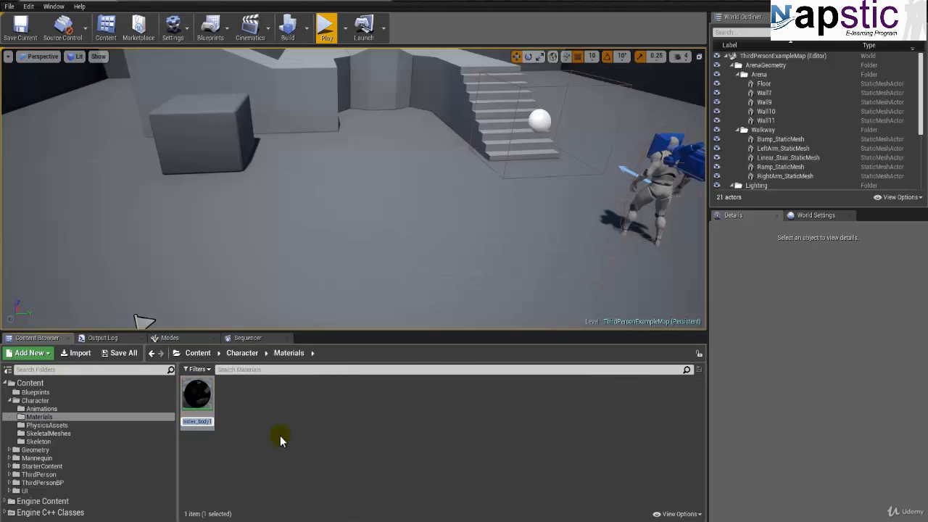
type("M_Sold")
type("ierBody")
key("Return")
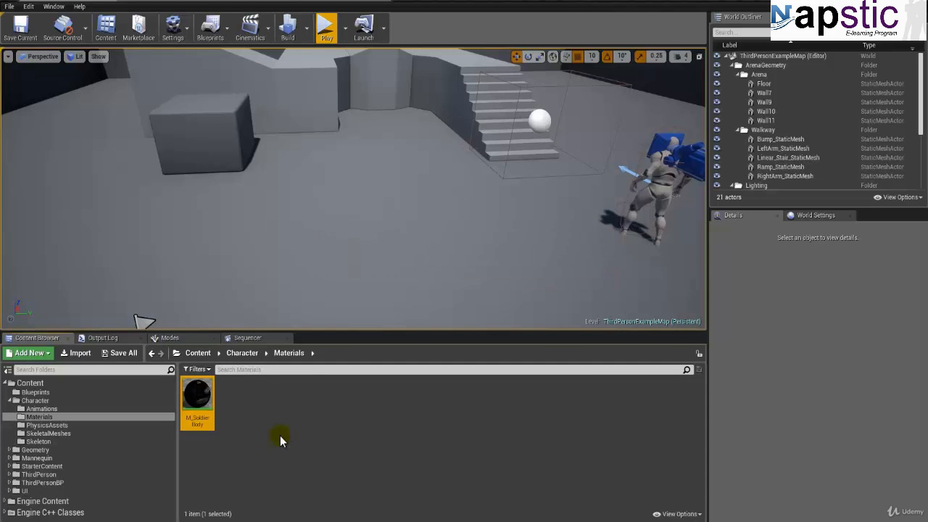
Go back to the Character folder and create a folder named Textures in it.
left_click(242, 352)
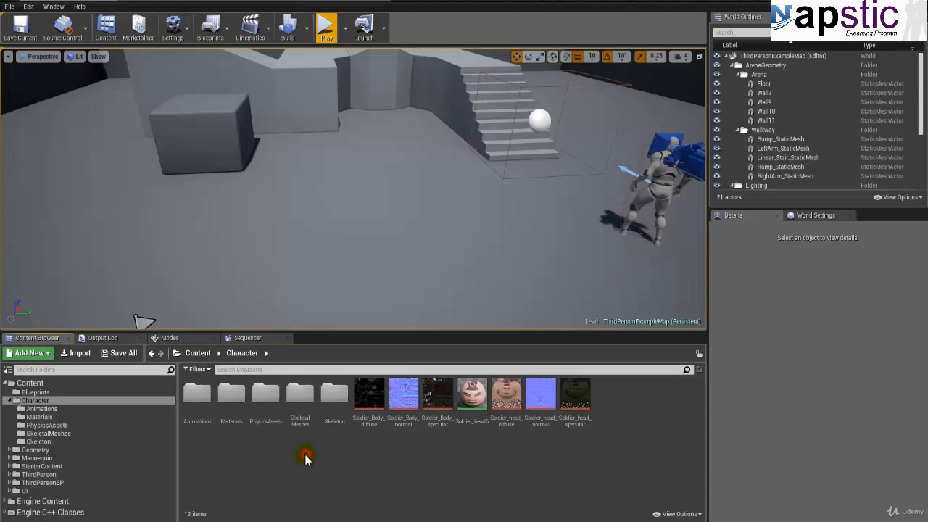
right_click(306, 458)
left_click(352, 164)
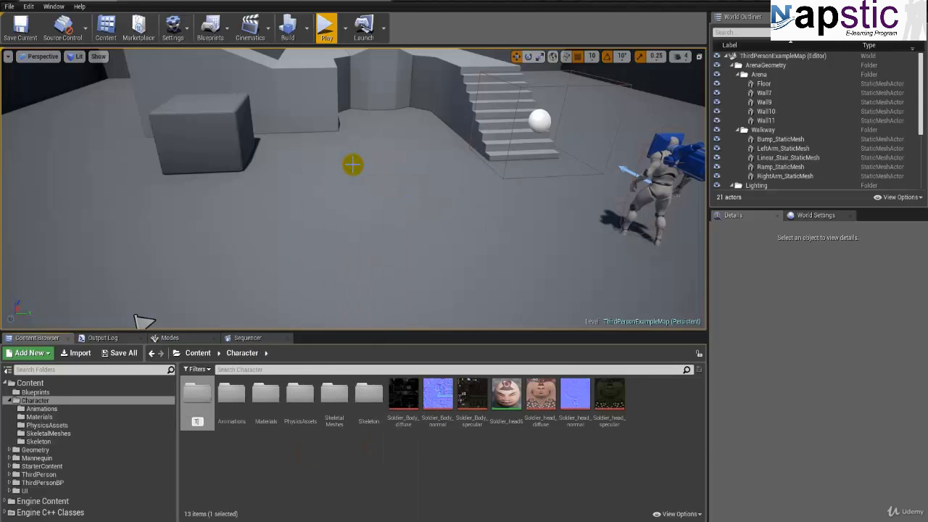
type("Textures")
key("Return")
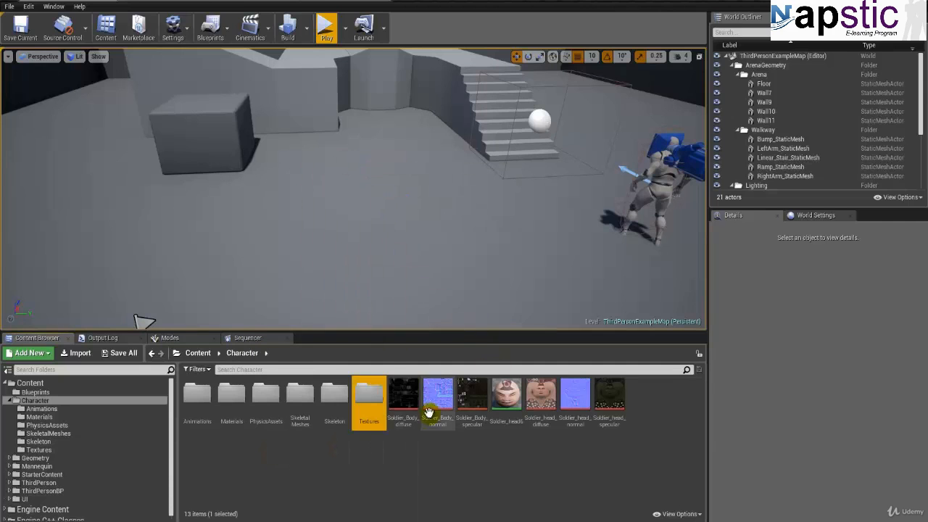
left_click(402, 426)
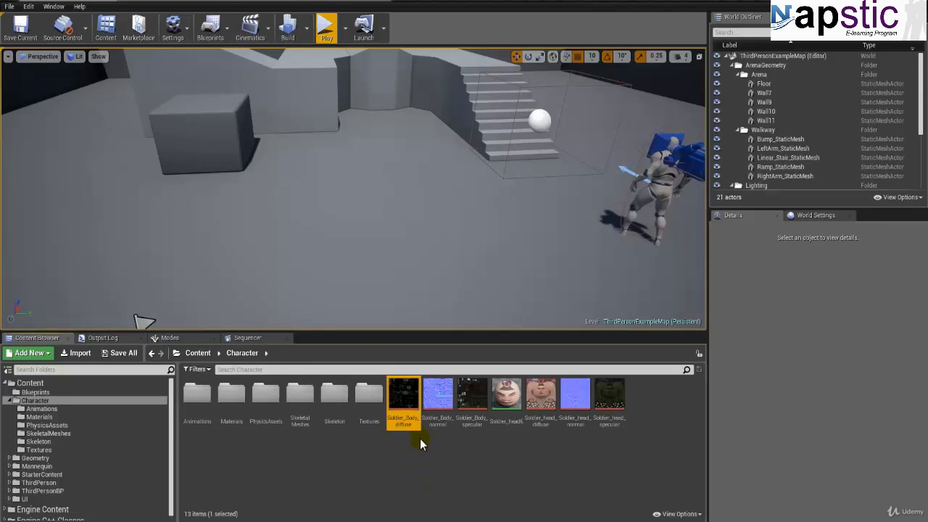
left_click(438, 406)
left_click(471, 417)
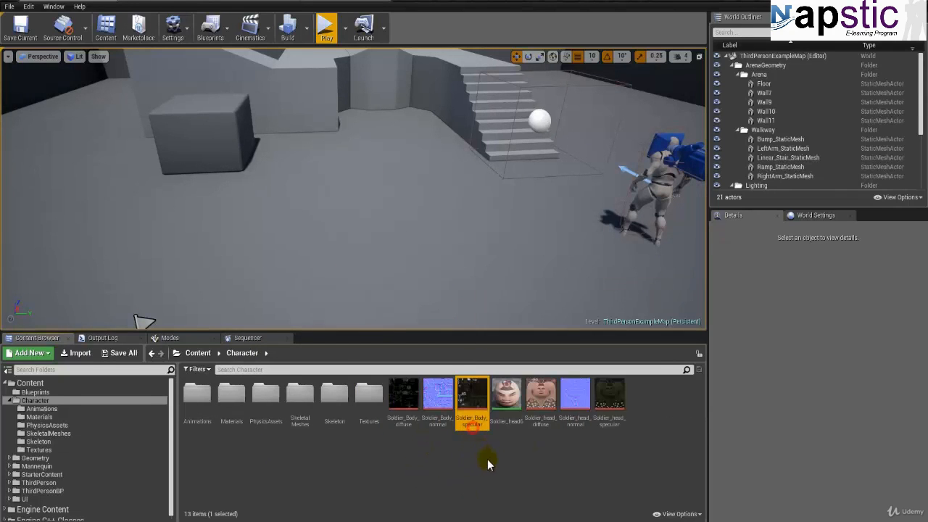
Rename the Soldier_head6 material to M_SoldierHead and move it into the Materials folder.
left_click(506, 406)
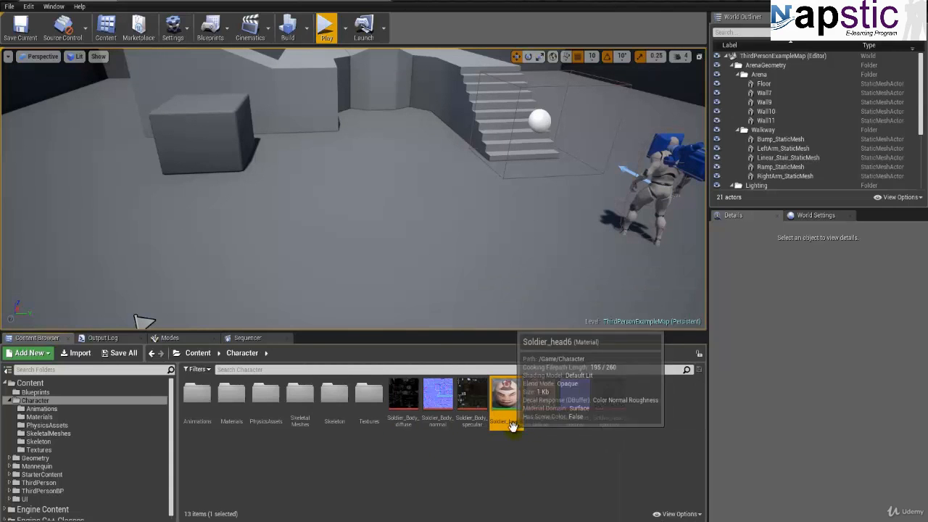
left_click(507, 421)
type("M_soldie")
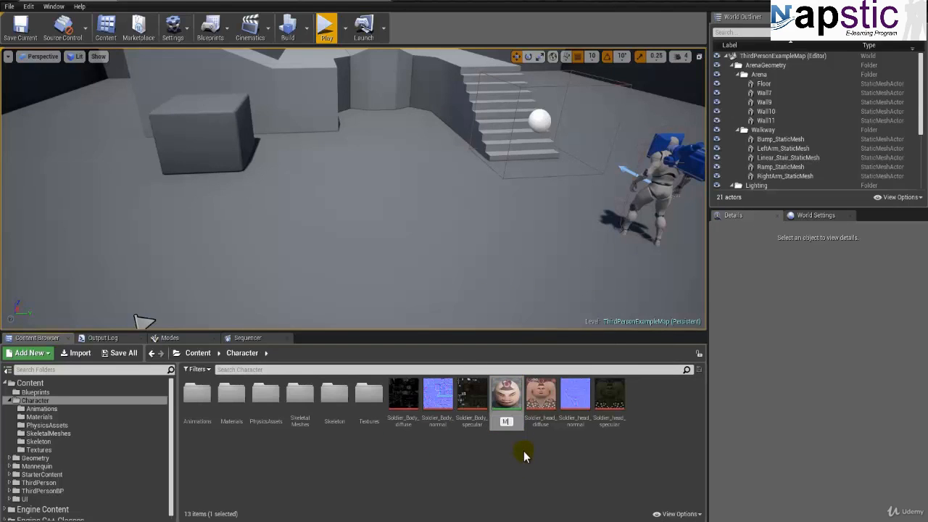
key("BackSpace")
key("BackSpace")
key("BackSpace")
key("BackSpace")
key("BackSpace")
key("BackSpace")
type("SoldierHead")
key("Return")
left_click_drag(408, 420, 226, 419)
left_click(244, 446)
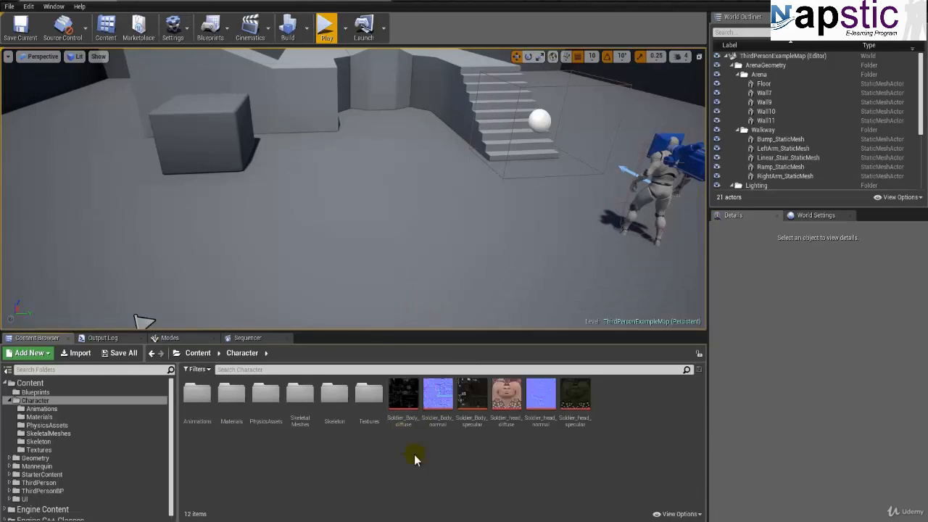
Move all the soldier body and head textures, from Soldier_Body_diffuse to Soldier_head_specular, into the Textures folder.
left_click(399, 422)
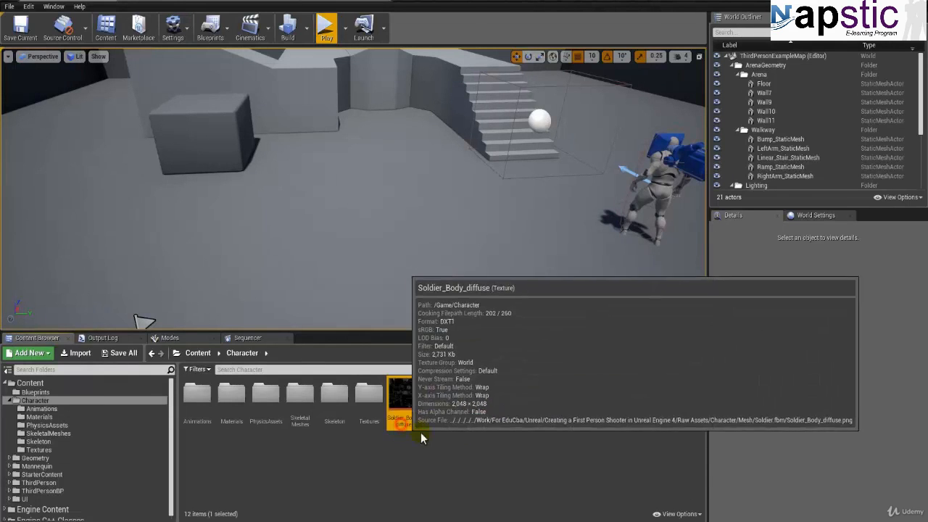
left_click(575, 402, "shift")
left_click_drag(405, 413, 367, 424)
left_click(381, 445)
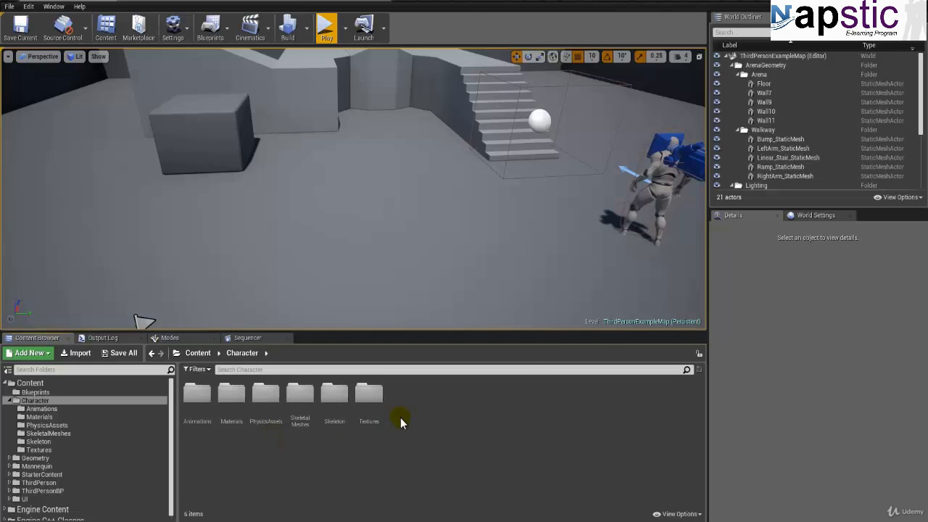
Create a folder named Blueprints inside the Character folder.
right_click(421, 406)
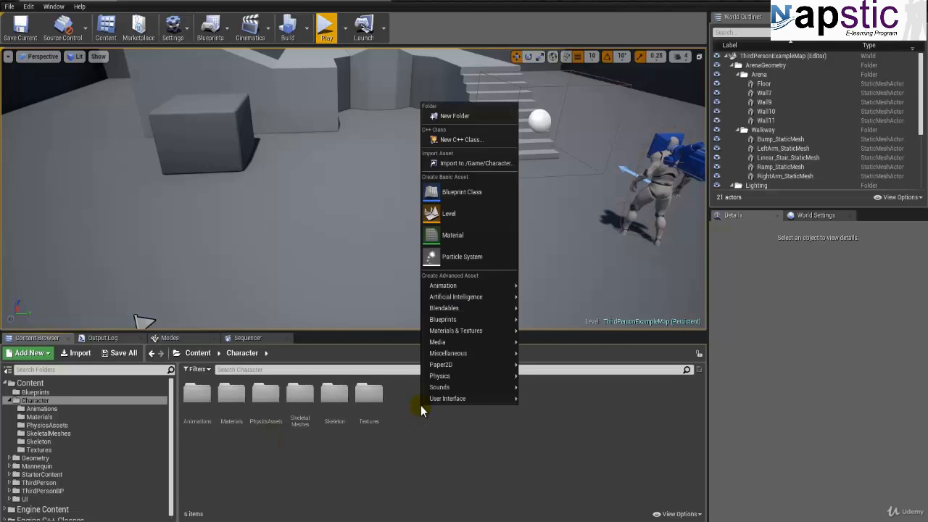
left_click(467, 116)
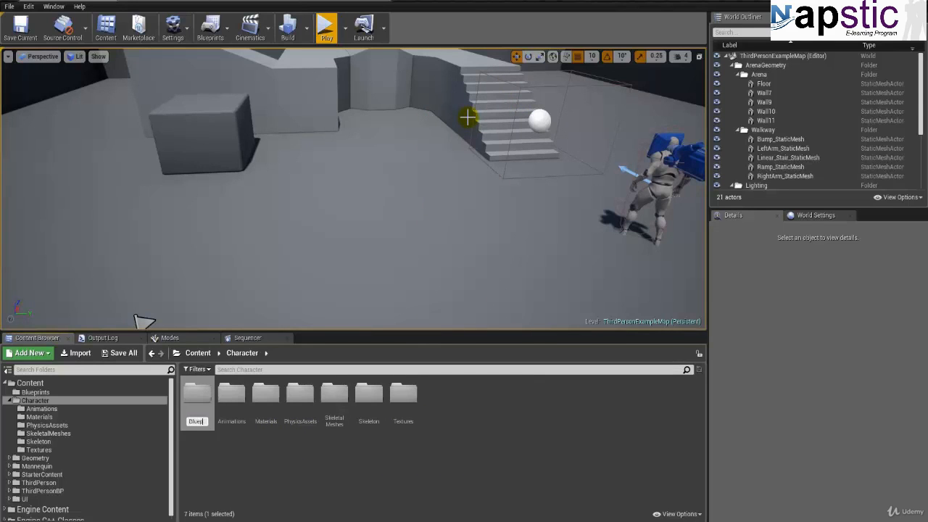
type("Blueprints")
key("Return")
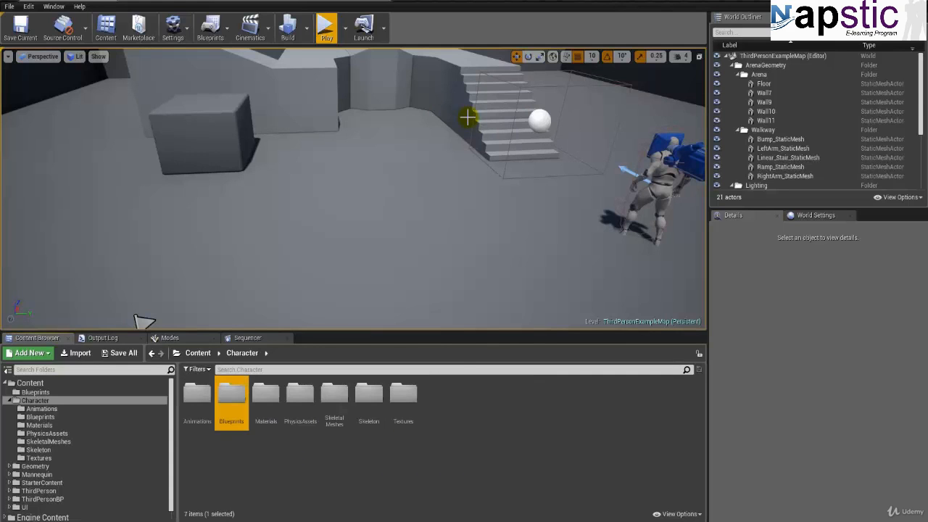
Create a folder named Blendspaces inside the Character folder.
left_click(444, 407)
right_click(442, 405)
left_click(478, 120)
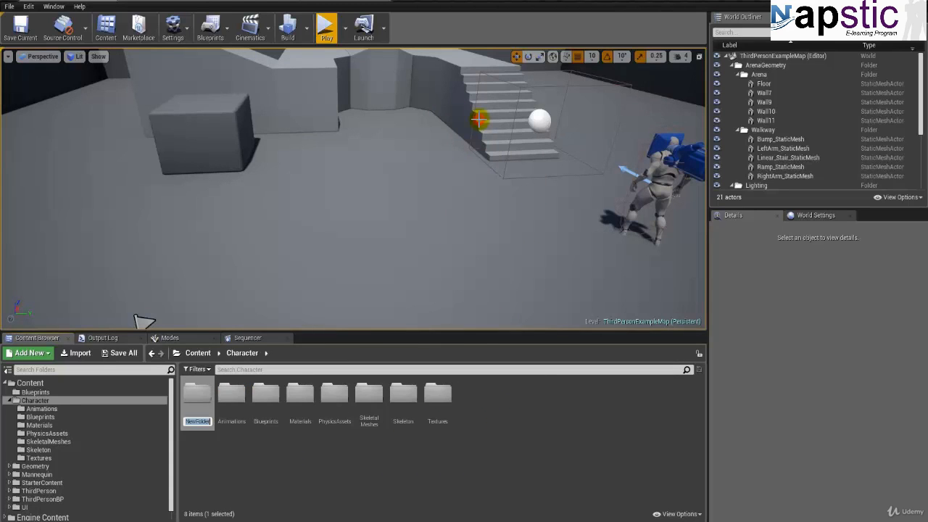
type("Blendspaces")
key("Return")
In Character's Blueprints folder, create an Animation Blueprint named Soldier_AnimBP with Soldier_Skeleton as its target skeleton.
double_click(266, 399)
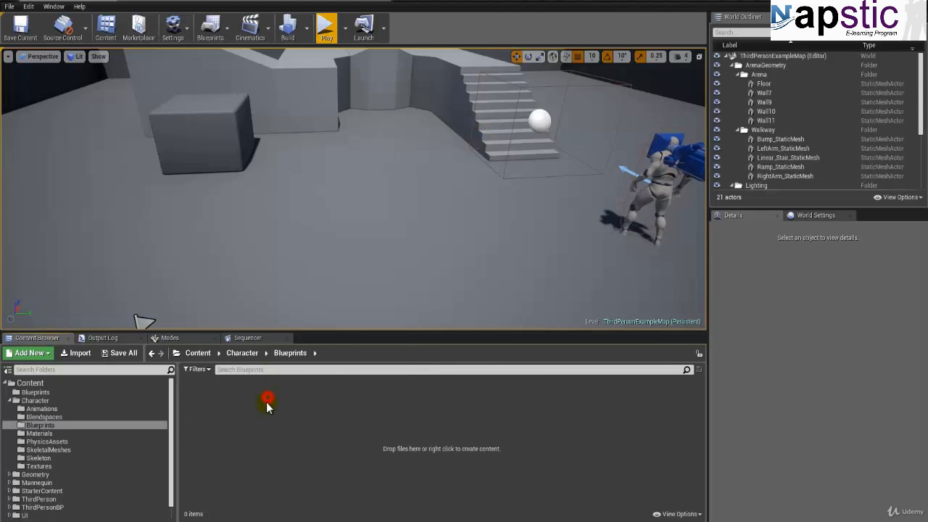
right_click(328, 420)
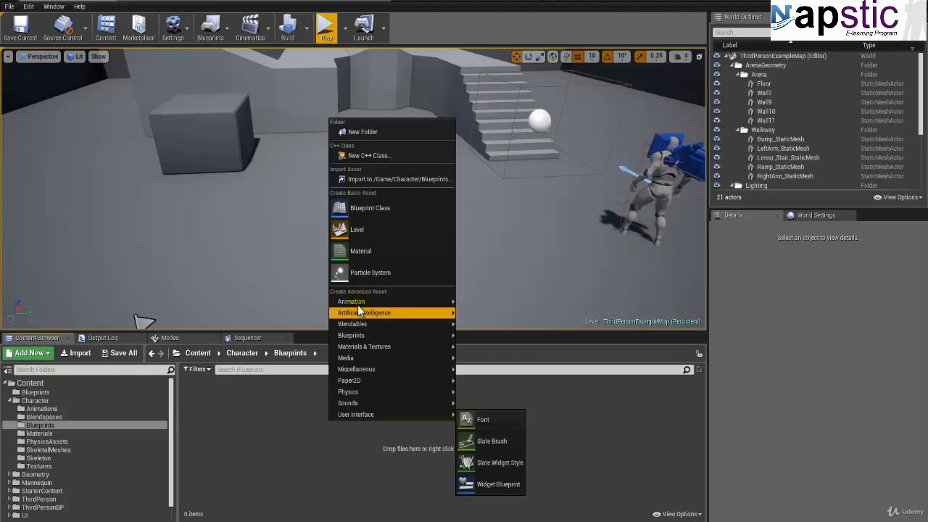
mouse_move(358, 302)
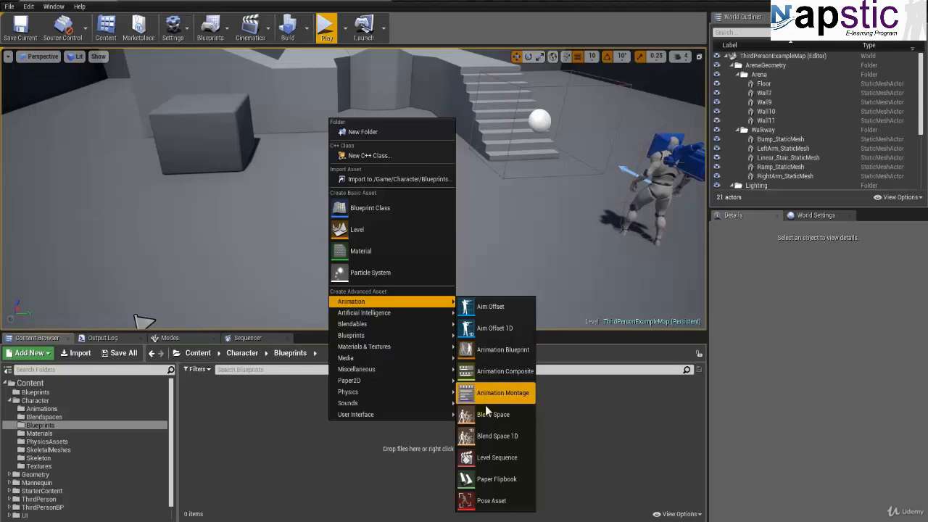
left_click(488, 350)
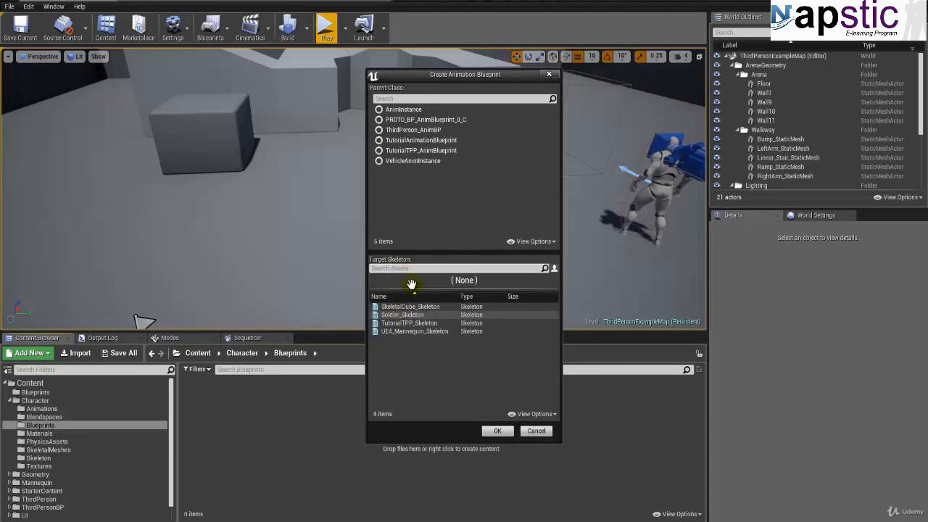
left_click(411, 315)
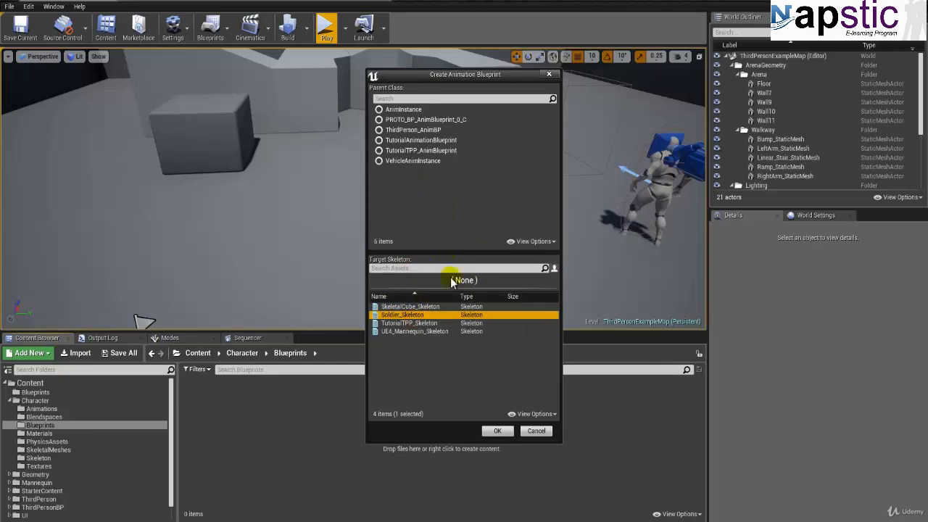
left_click(498, 431)
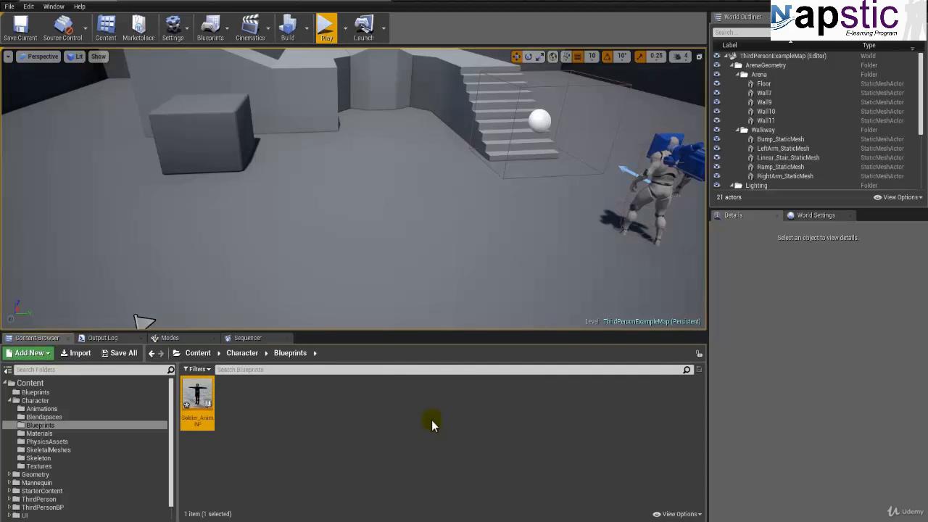
Open Soldier_AnimBP and examine the soldier preview and the Final Animation Pose node in the Anim Graph.
double_click(196, 400)
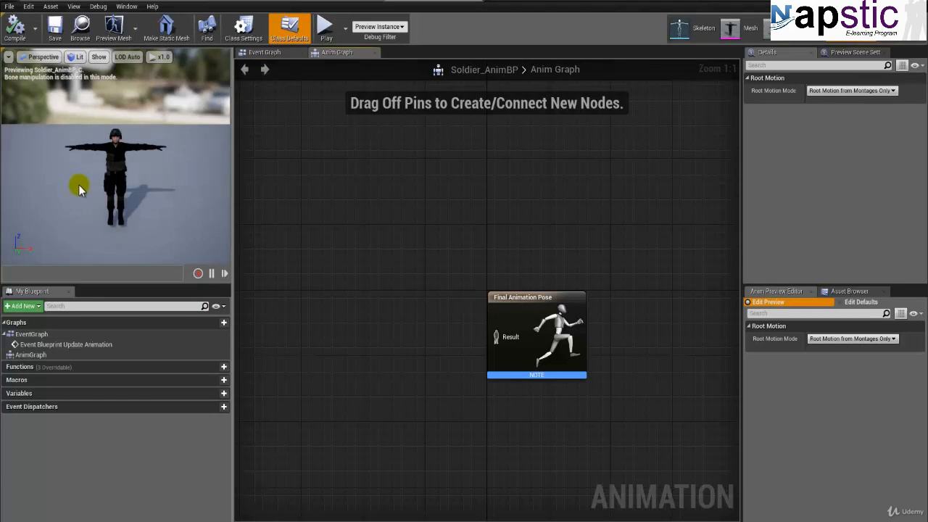
left_click_drag(79, 187, 107, 187)
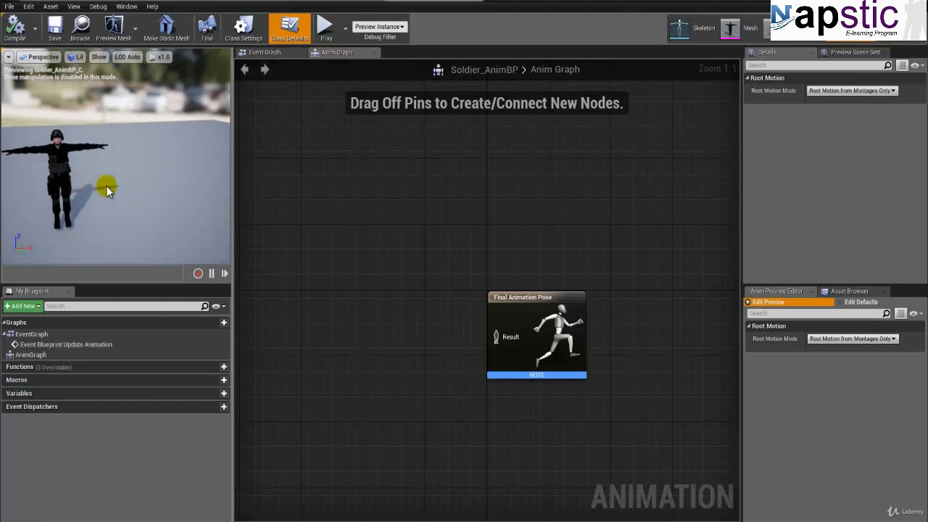
right_click_drag(443, 292, 424, 192)
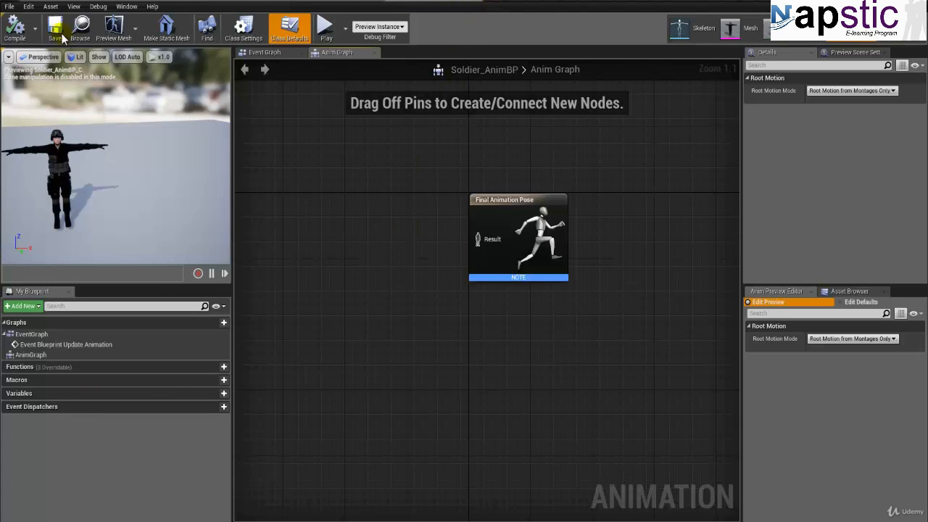
left_click_drag(87, 174, 58, 179)
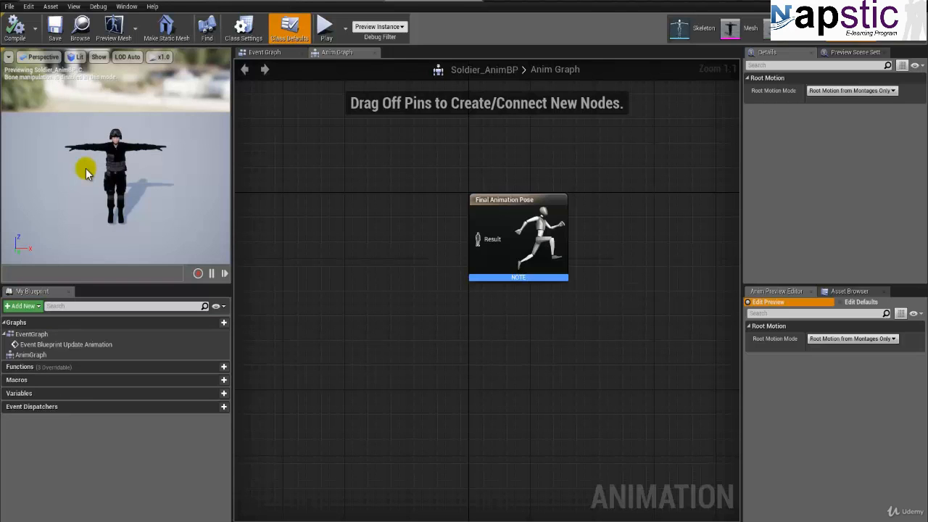
right_click_drag(375, 242, 422, 258)
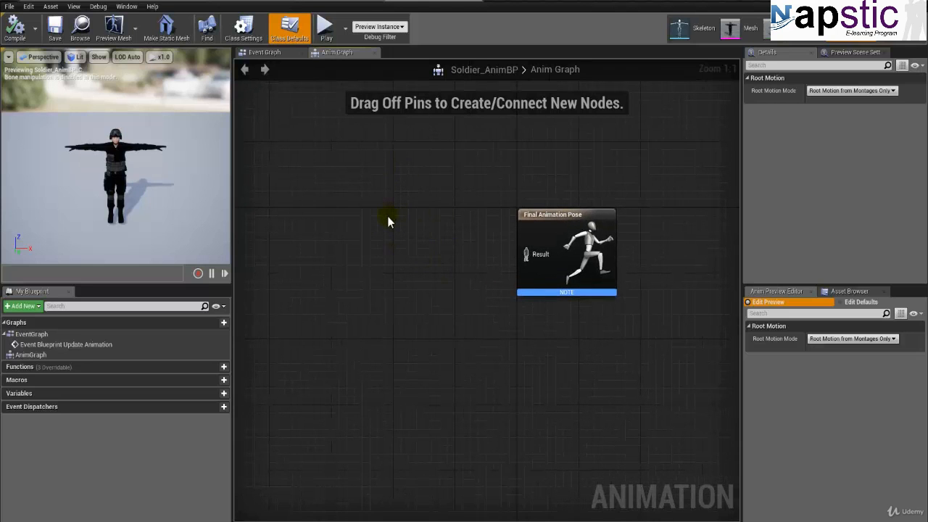
right_click_drag(421, 237, 446, 217)
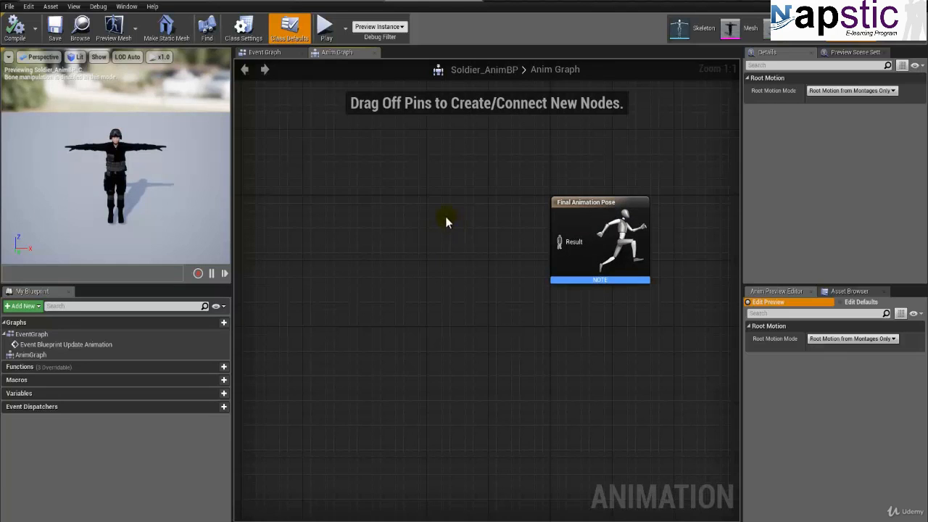
Compare the Event Graph and Anim Graph of Soldier_AnimBP, including the node actions available in each.
left_click(267, 69)
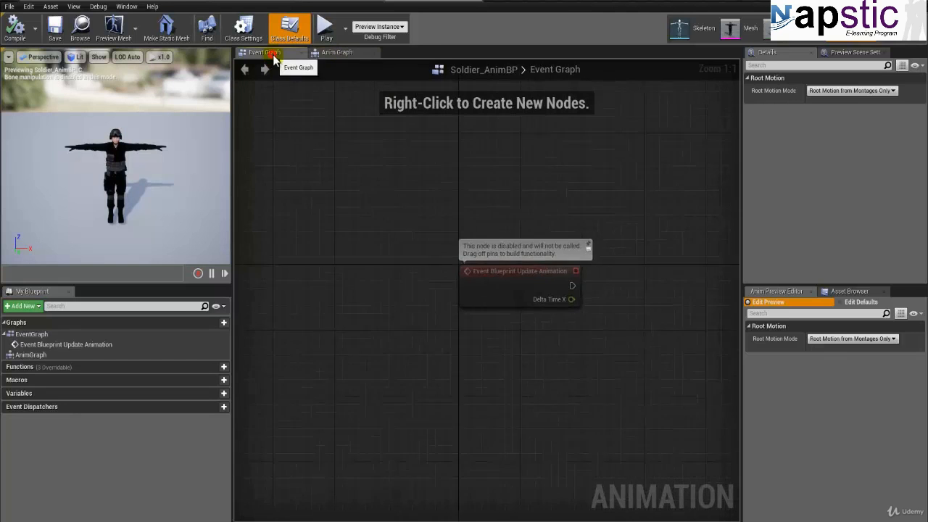
left_click(337, 53)
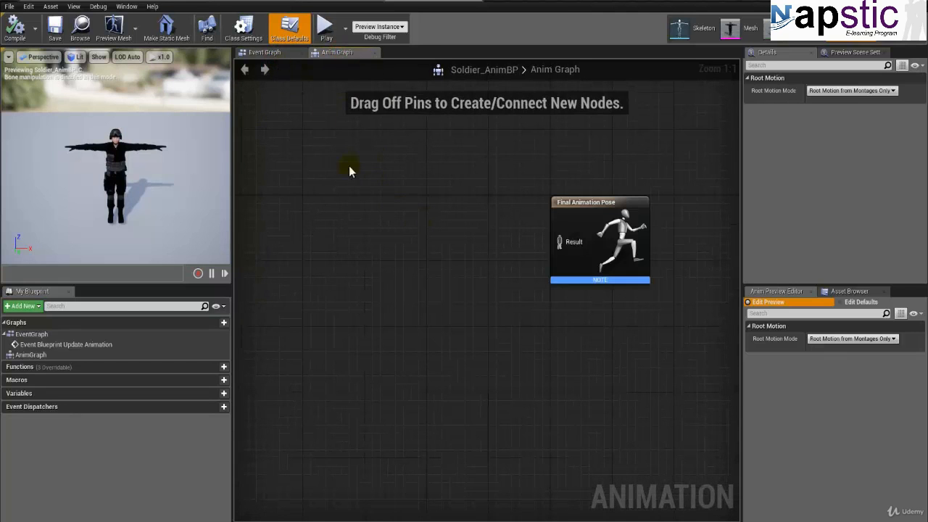
right_click_drag(348, 171, 448, 257)
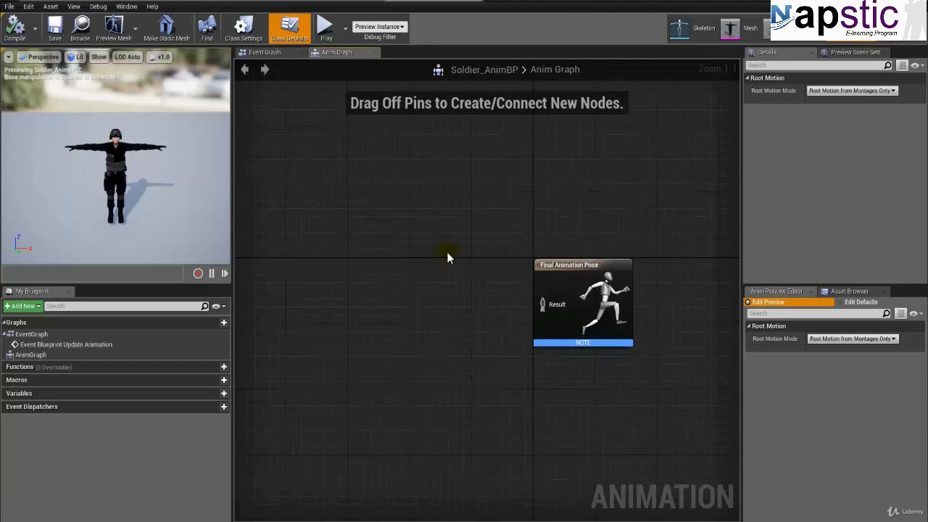
right_click(337, 217)
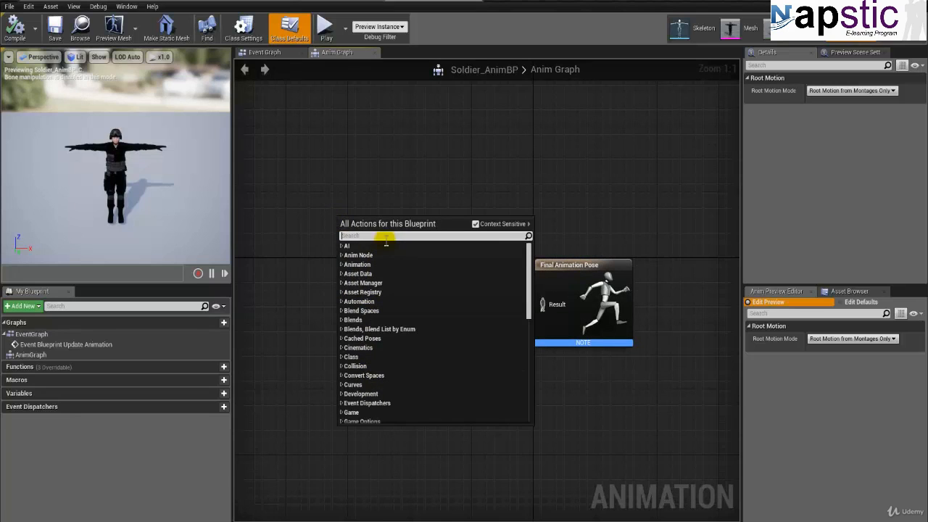
left_click(302, 261)
left_click(265, 52)
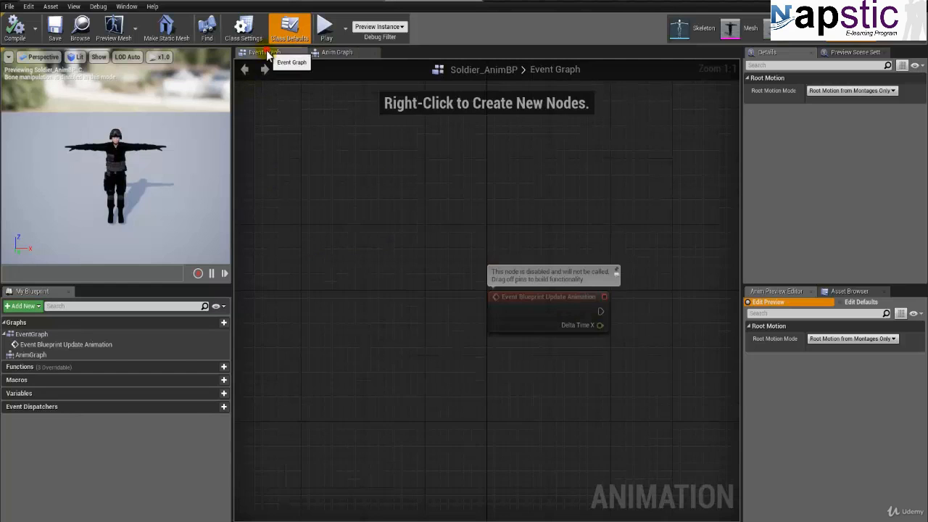
right_click(346, 223)
scroll(386, 312, "down", 12)
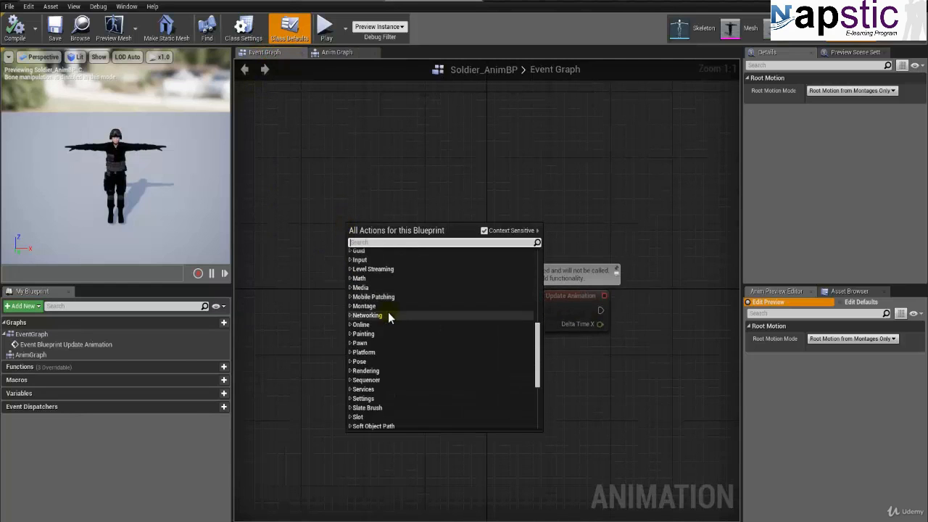
left_click(320, 274)
right_click_drag(379, 280, 330, 279)
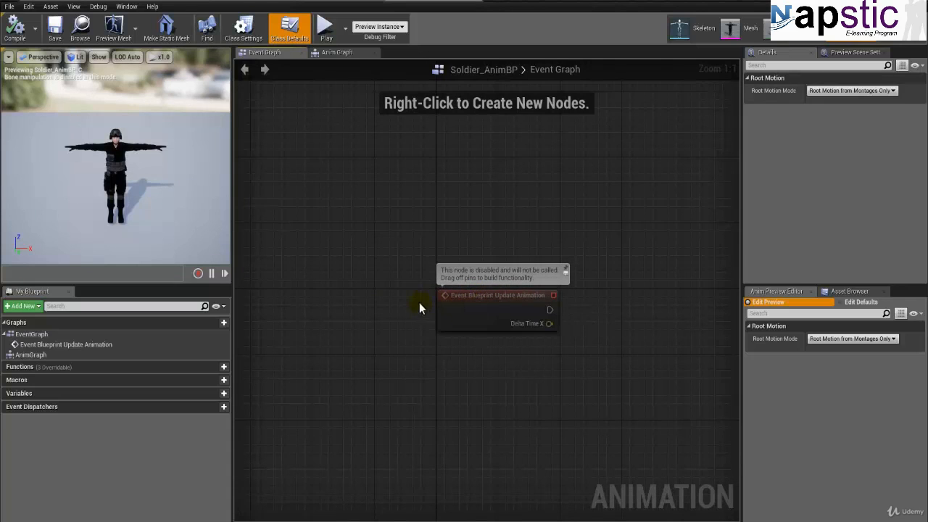
left_click(334, 54)
right_click_drag(407, 255, 421, 176)
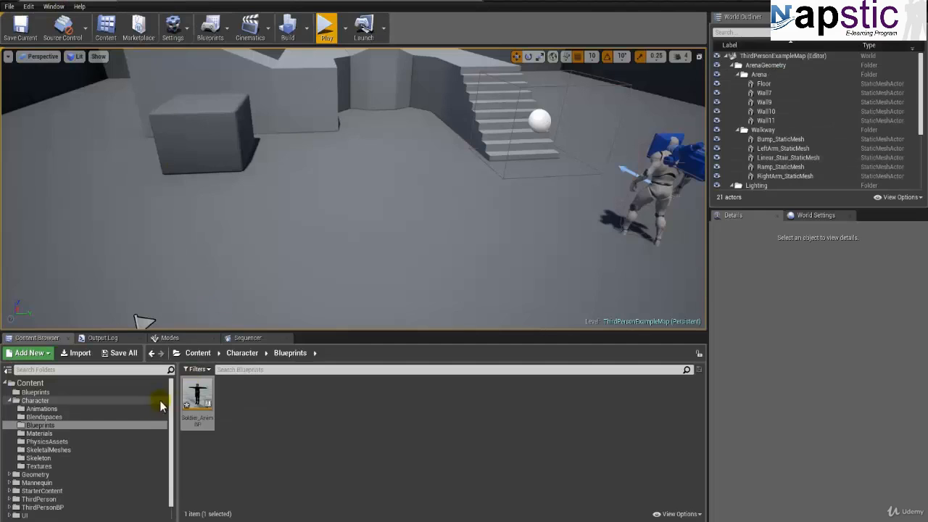
Return to the Character folder and open the M_SoldierBody material from its Materials folder for editing.
left_click(243, 354)
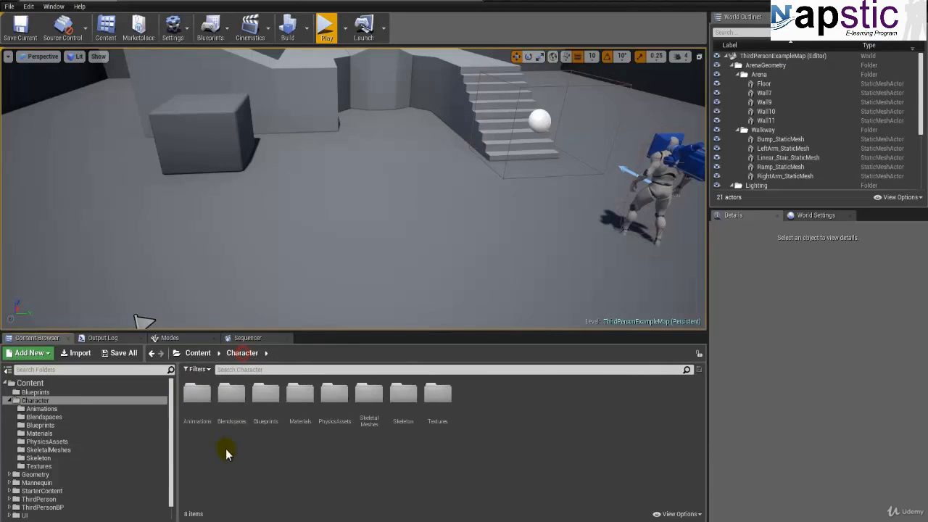
double_click(302, 404)
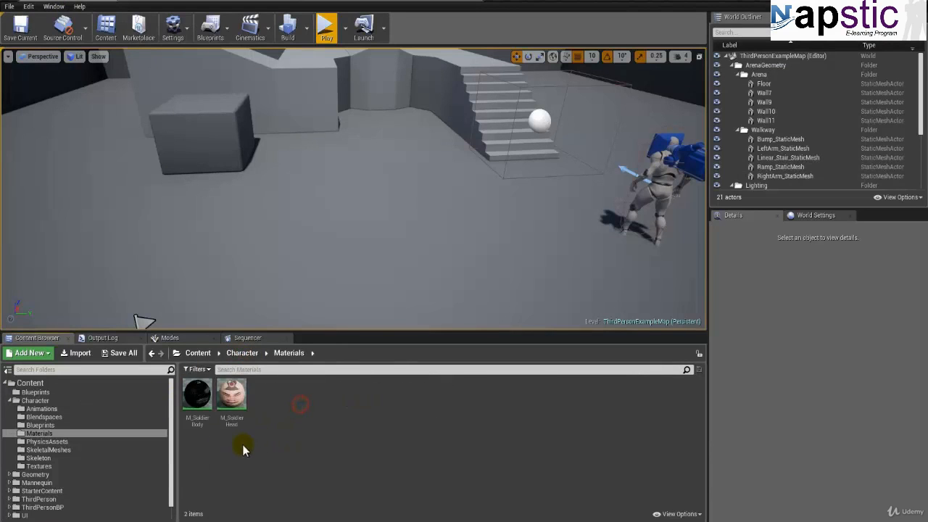
double_click(202, 417)
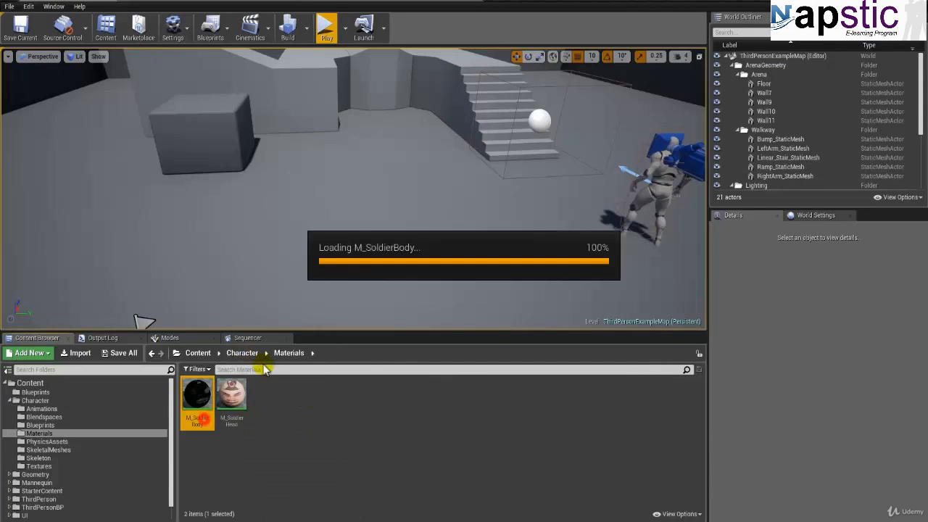
scroll(326, 309, "down", 2)
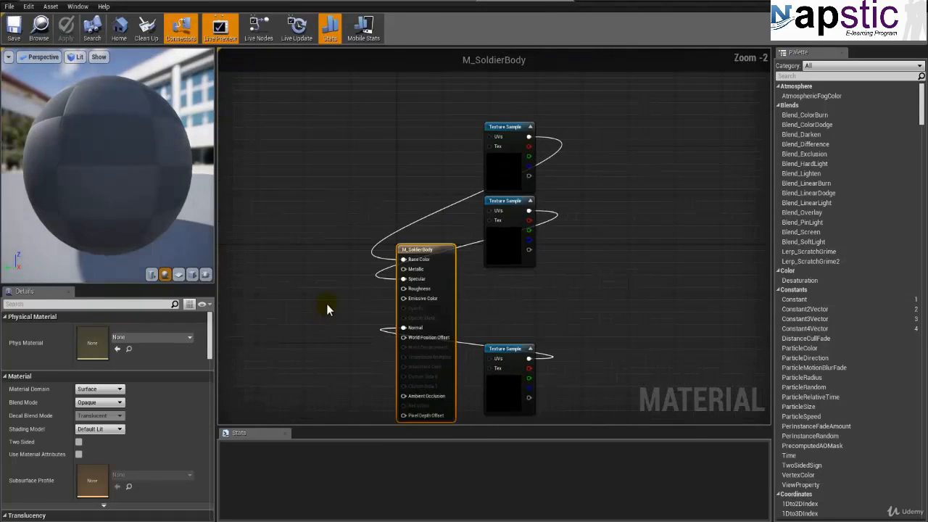
Move the M_SoldierBody result node to the output side of its three Texture Sample nodes and widen the material preview area.
left_click_drag(421, 249, 734, 151)
right_click_drag(581, 237, 475, 278)
right_click_drag(417, 286, 471, 219)
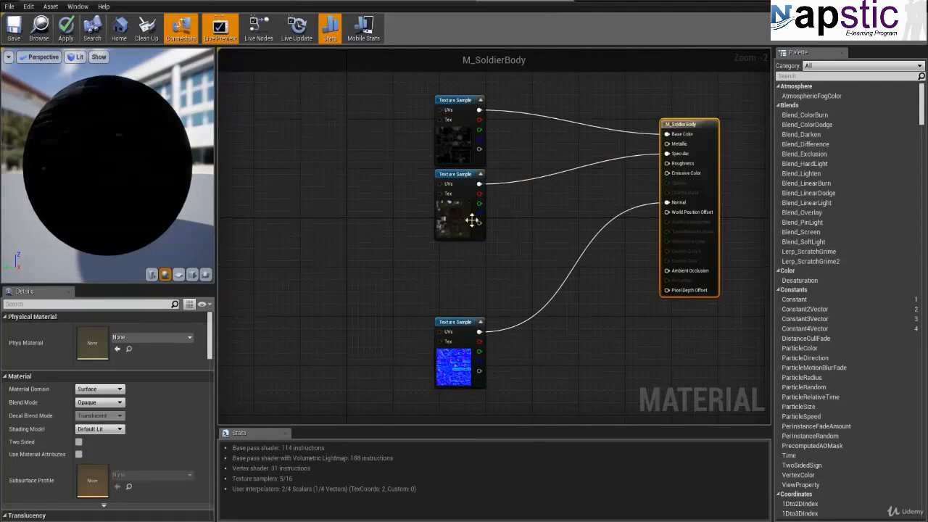
left_click_drag(216, 201, 259, 203)
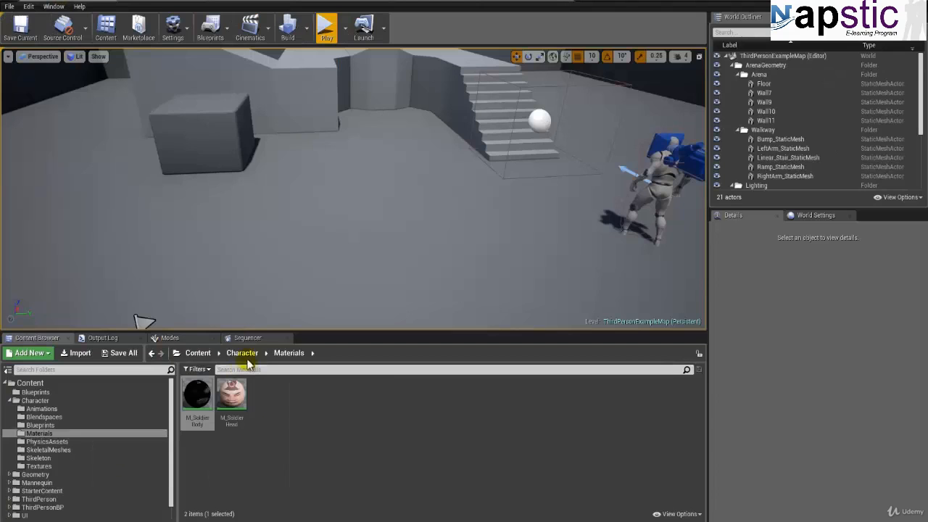
Select the Soldier mesh in Character's SkeletalMeshes folder and use it as the preview mesh for the M_SoldierBody material.
left_click(245, 355)
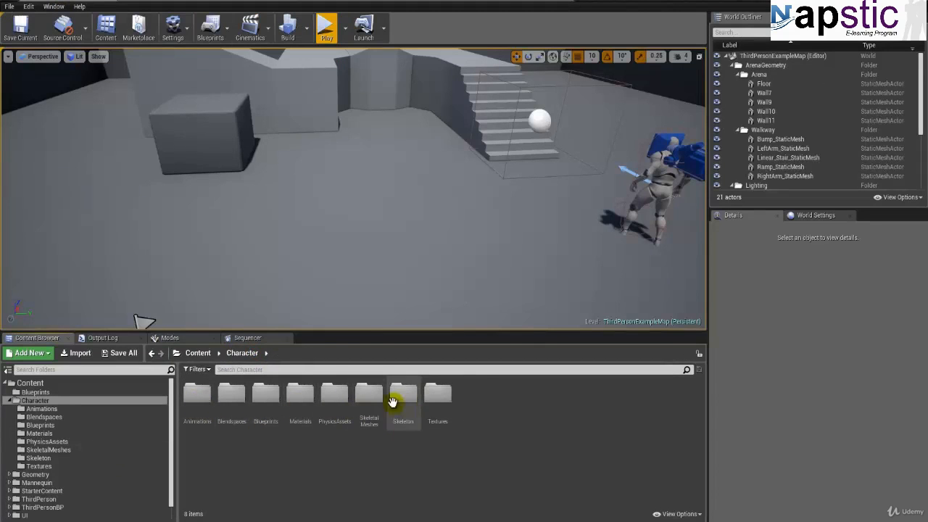
left_click(366, 404)
double_click(366, 404)
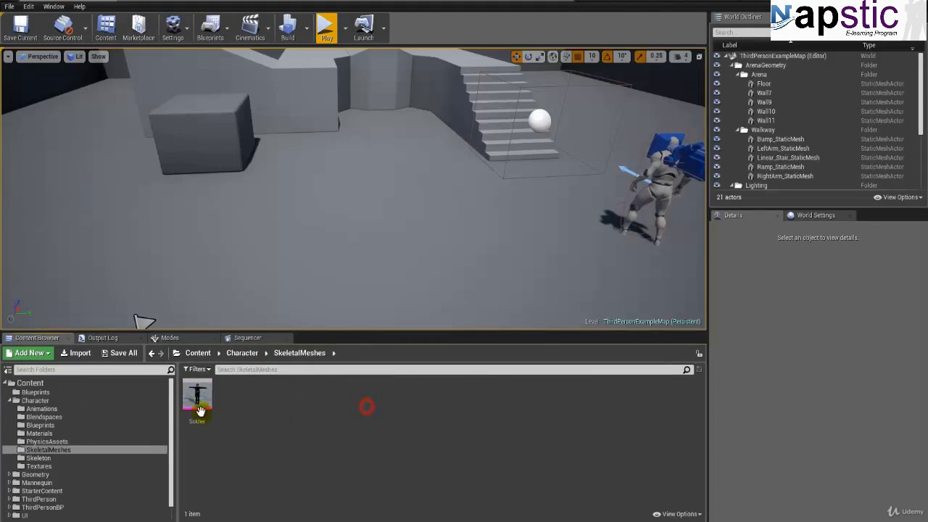
left_click(510, 6)
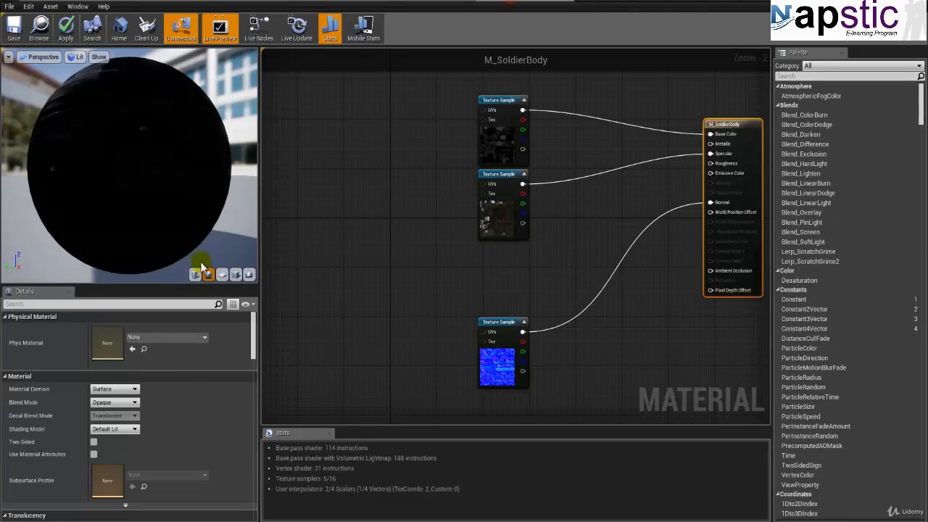
left_click(249, 275)
left_click_drag(102, 148, 63, 162)
scroll(91, 147, "up", 5)
scroll(91, 144, "down", 5)
left_click_drag(268, 136, 3, 147)
left_click_drag(167, 182, 238, 155)
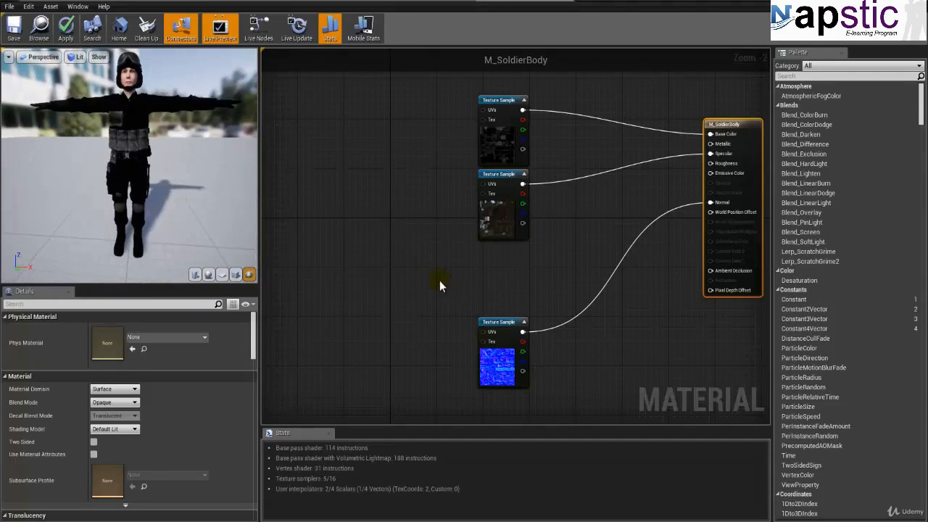
Space out the Soldier_Body_specular texture sample and the M_SoldierBody result node for a tidier graph, and save the material.
left_click_drag(491, 204, 491, 247)
right_click(342, 189)
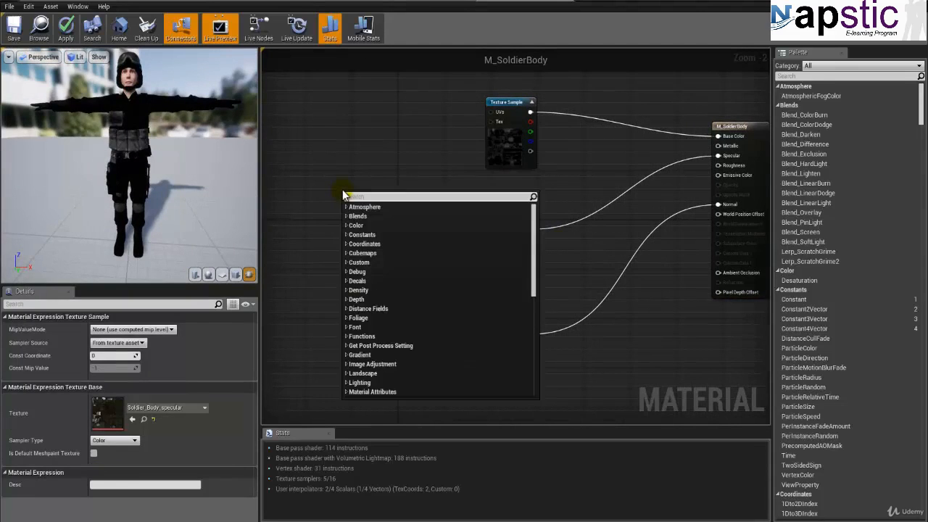
left_click(350, 144)
right_click_drag(579, 241, 458, 254)
left_click_drag(628, 140, 648, 158)
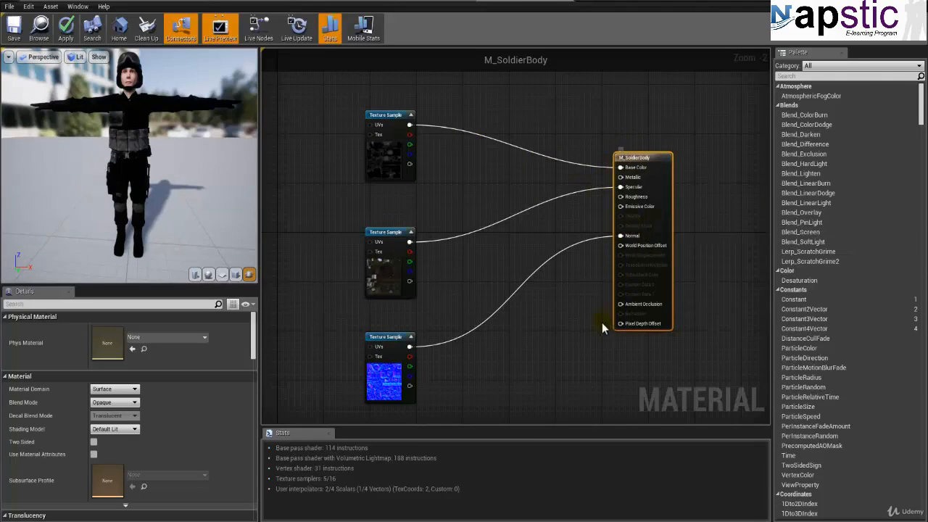
left_click_drag(387, 240, 380, 241)
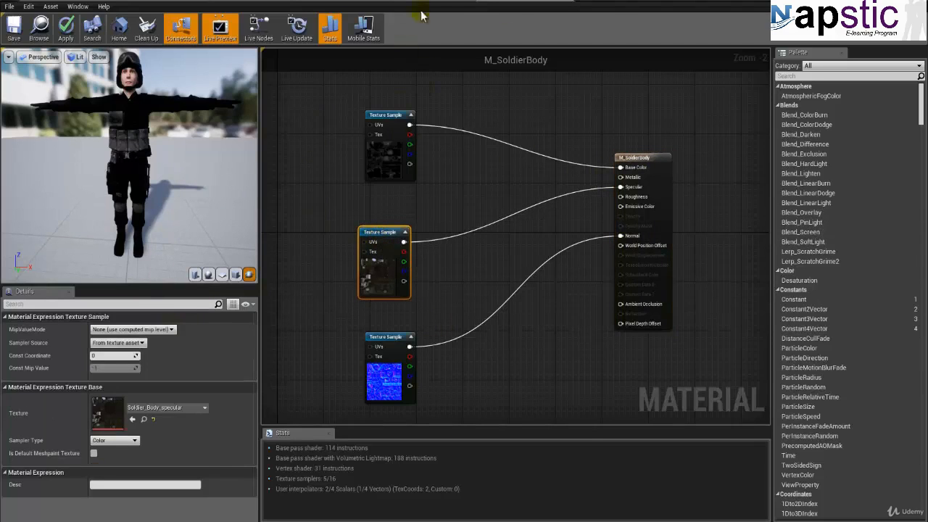
left_click(12, 32)
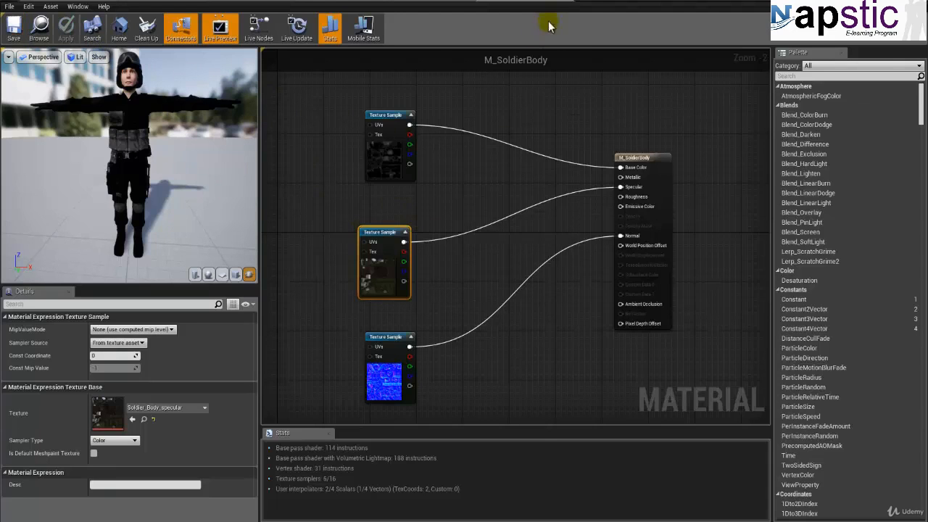
Return to Soldier_AnimBP and add the idle and jump_up animations from the Asset Browser to the Anim Graph.
left_click(573, 3)
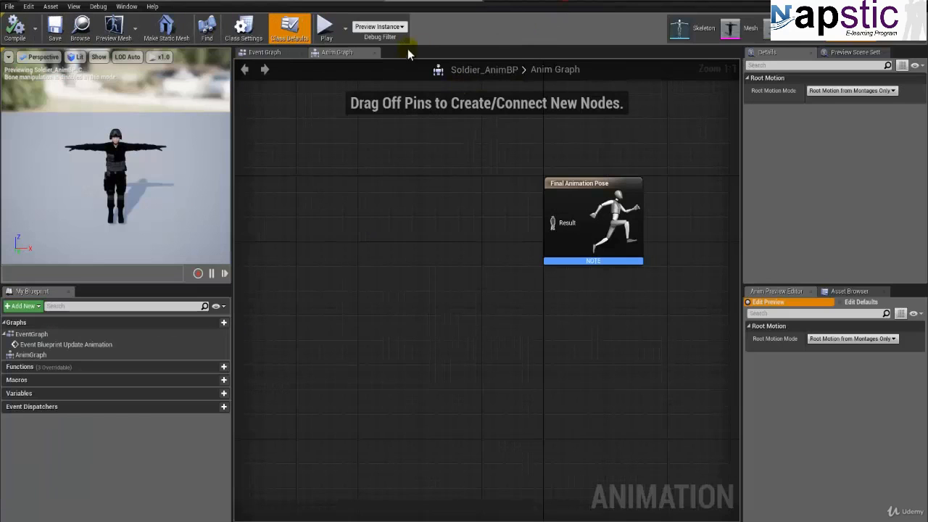
left_click(848, 290)
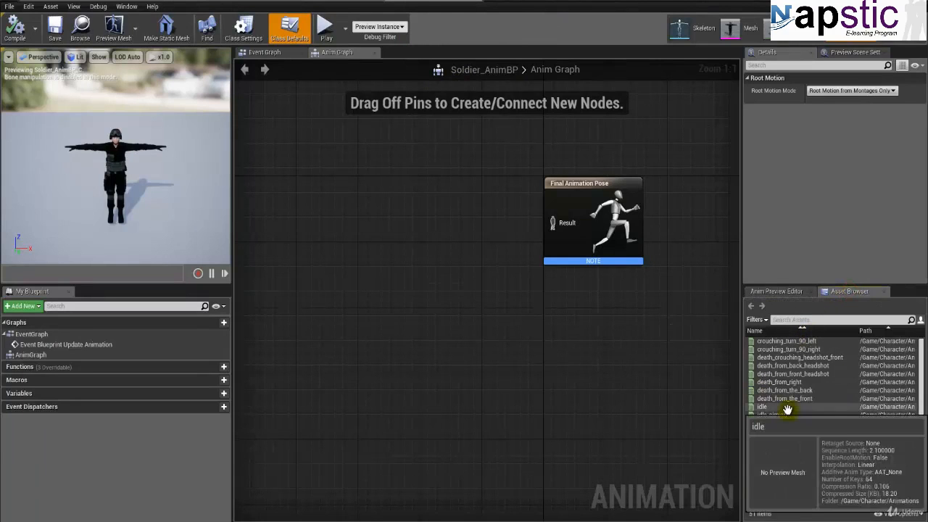
left_click_drag(787, 410, 404, 232)
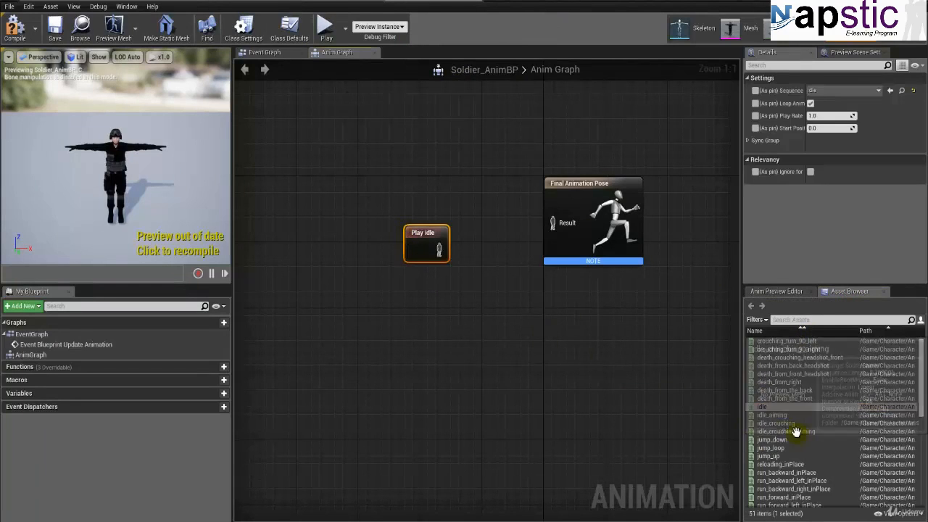
left_click_drag(796, 455, 404, 145)
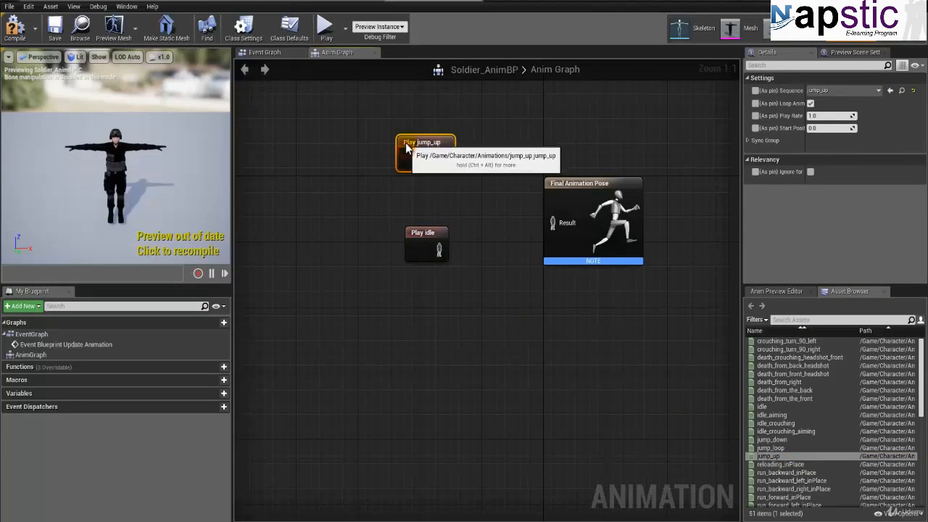
Connect Play idle and, in its place, Play jump_up to the Final Animation Pose's Result, compiling each time to preview the animation.
left_click_drag(439, 250, 552, 222)
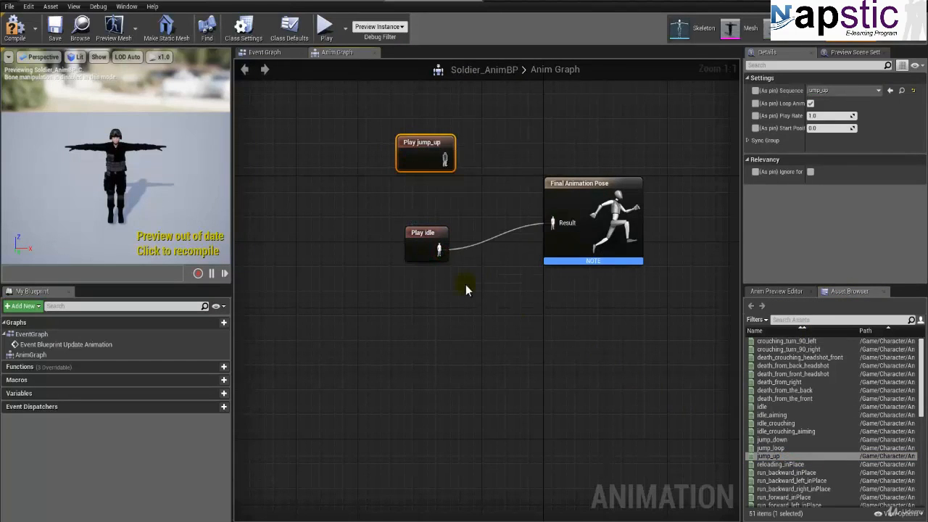
left_click(14, 29)
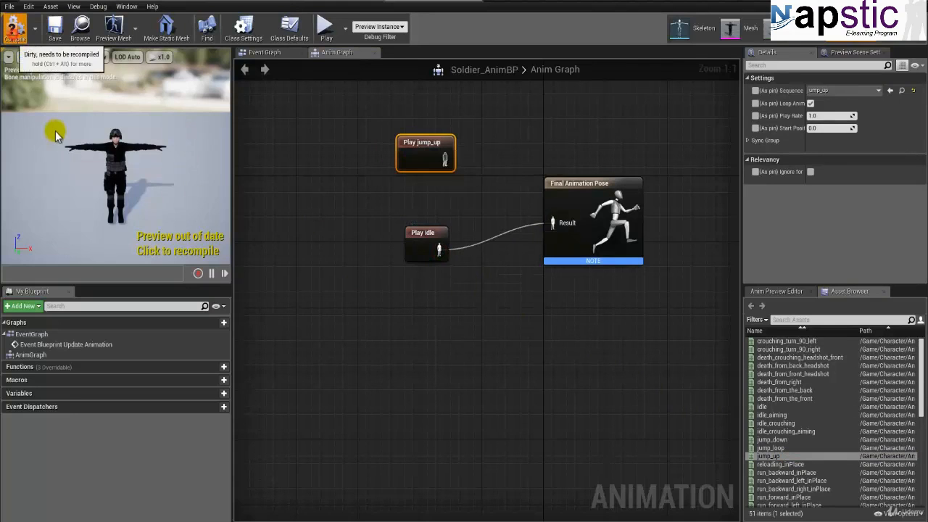
left_click_drag(83, 182, 141, 180)
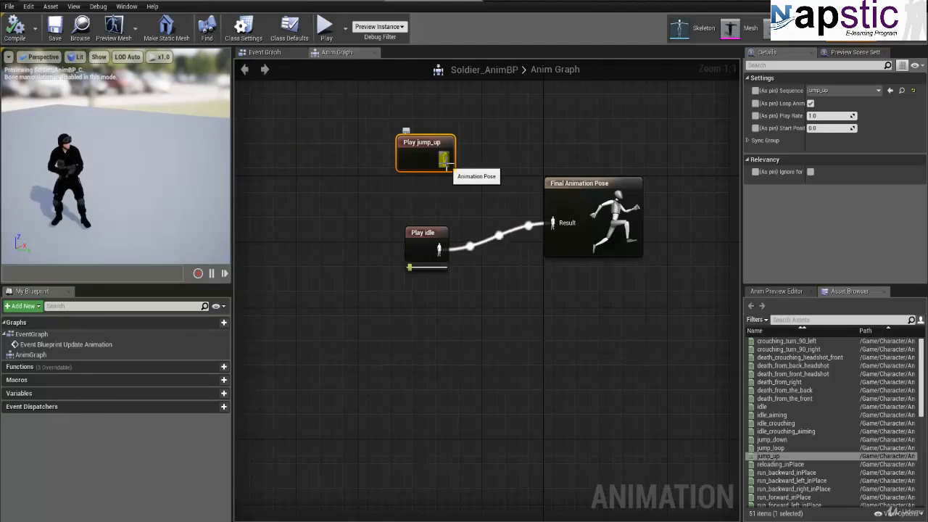
left_click_drag(443, 159, 554, 223)
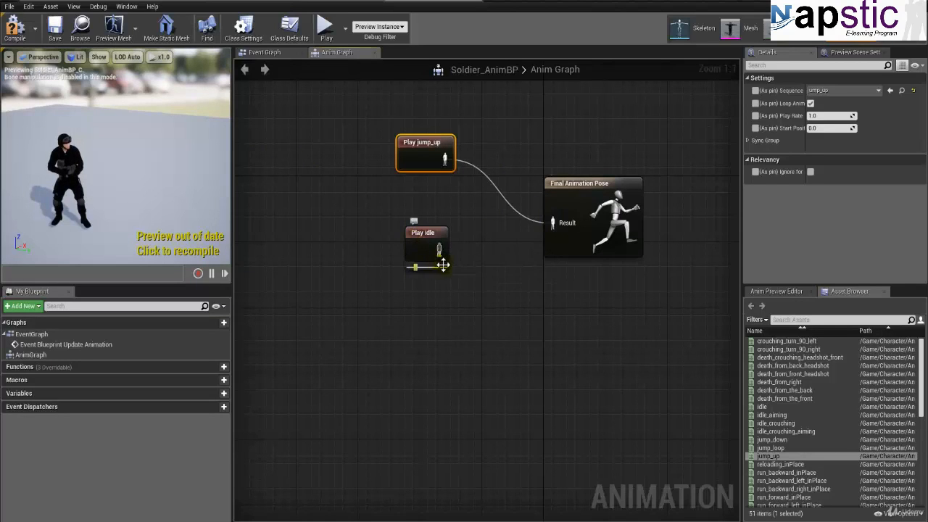
left_click(17, 31)
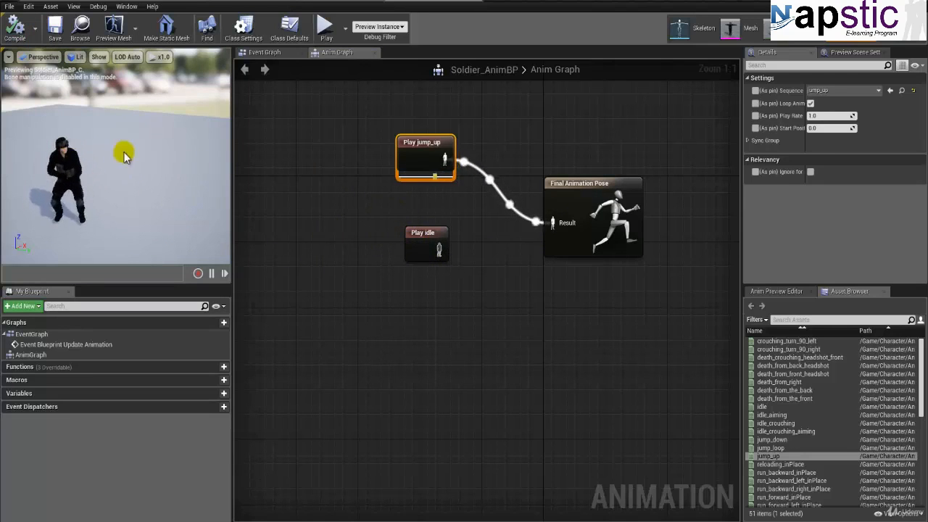
Delete the Play jump_up and Play idle nodes from the Anim Graph and recompile Soldier_AnimBP.
left_click_drag(353, 116, 475, 198)
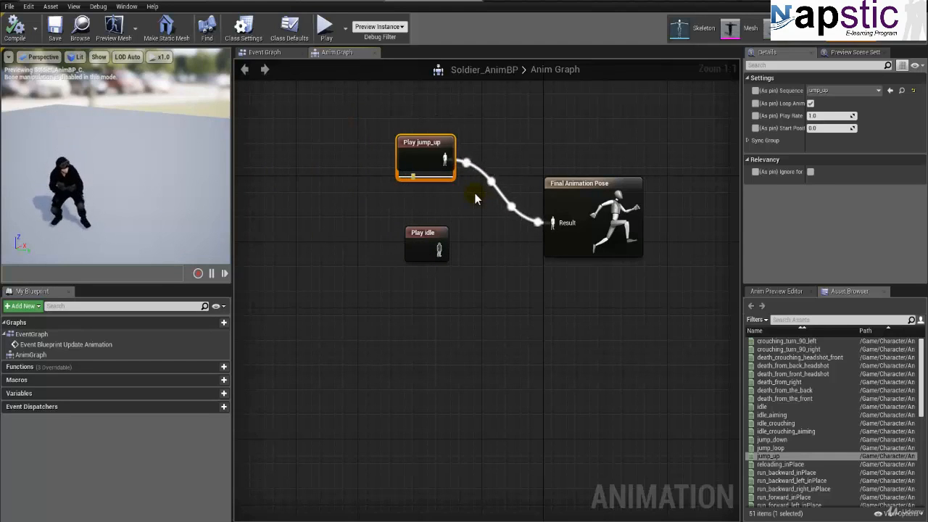
key("Delete")
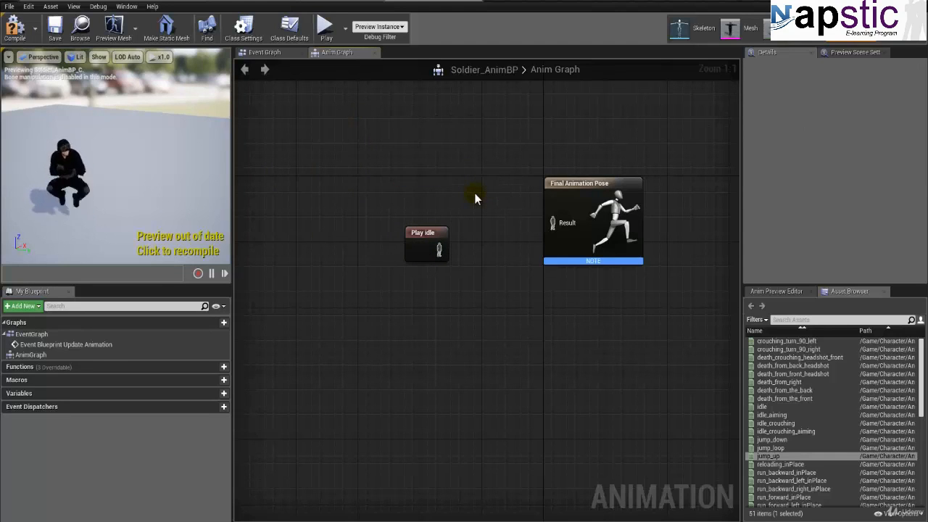
left_click_drag(356, 210, 519, 327)
key("Delete")
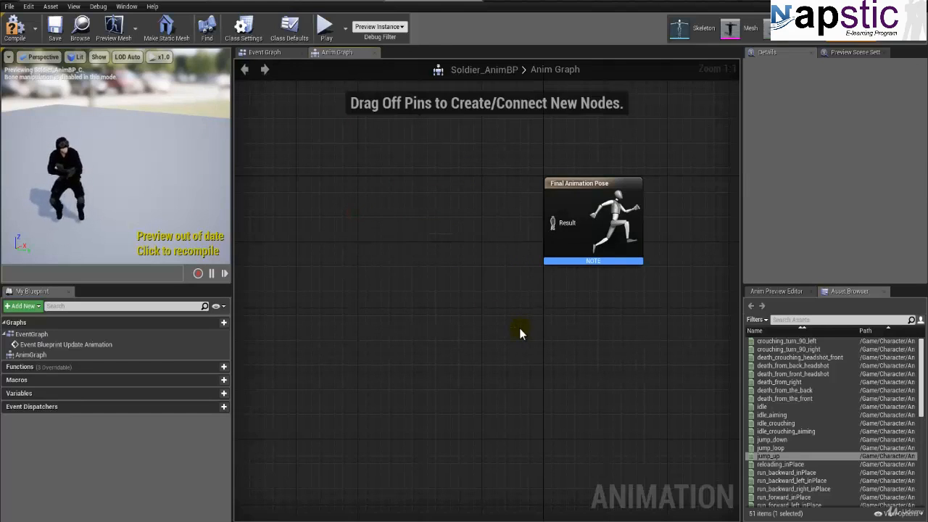
left_click(15, 26)
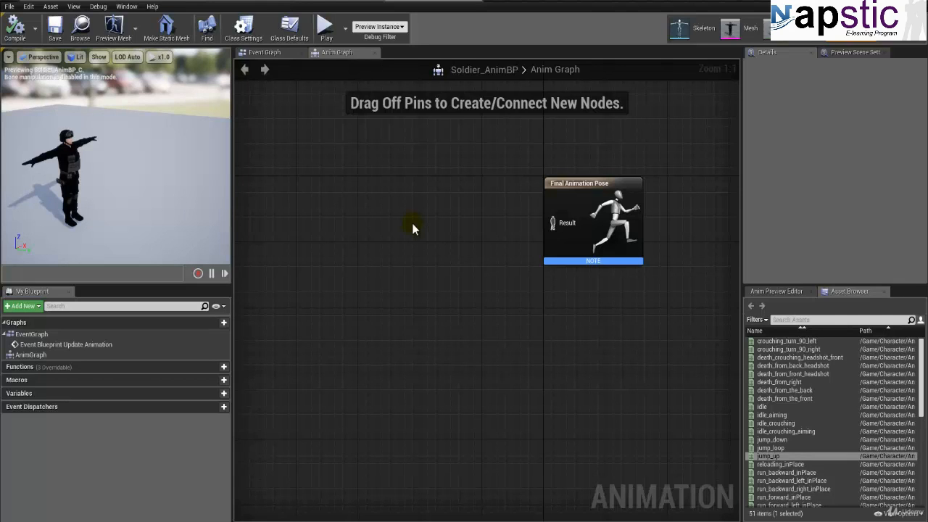
right_click_drag(412, 229, 455, 270)
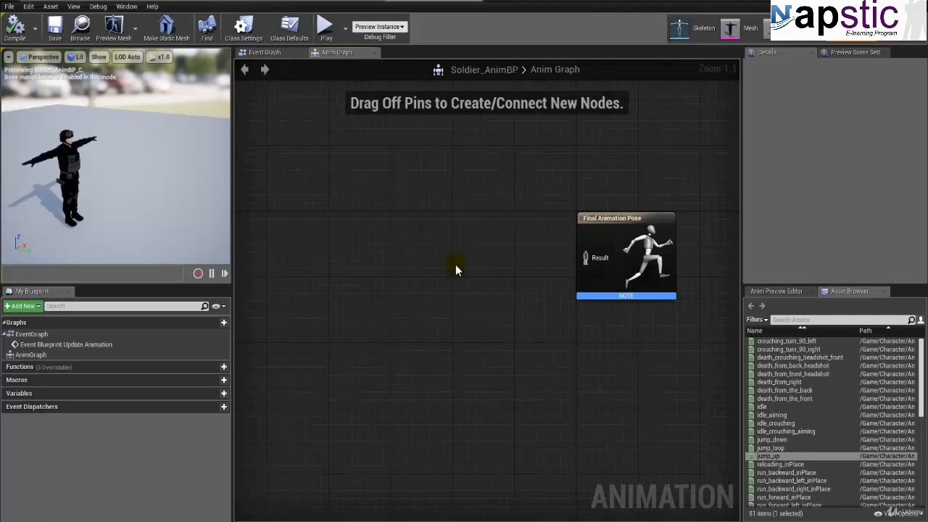